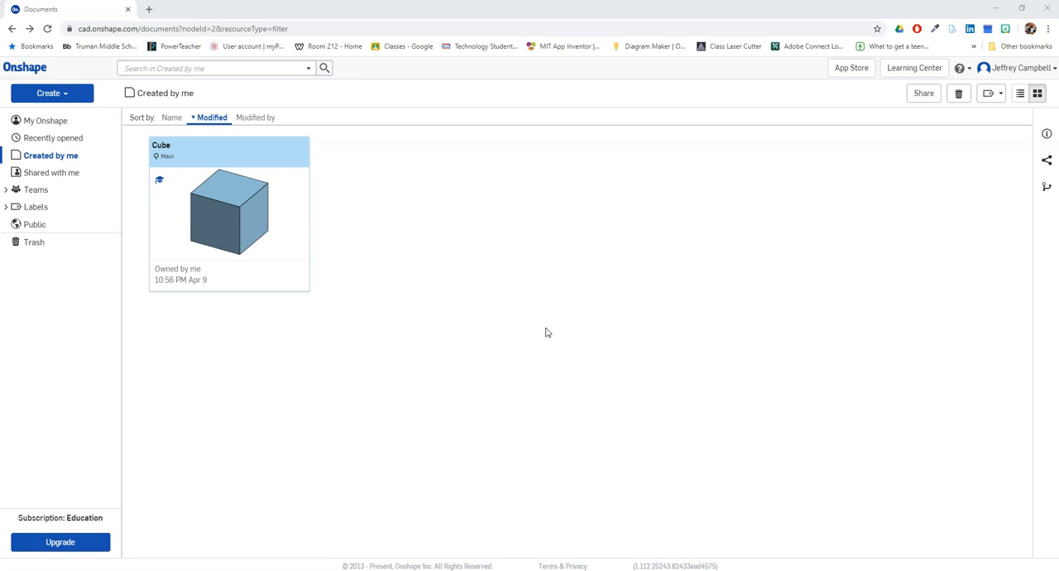
- Open the Cube document and bring up the appearance settings for Part 1
{"action": "left_click", "coordinate": [224, 208]}
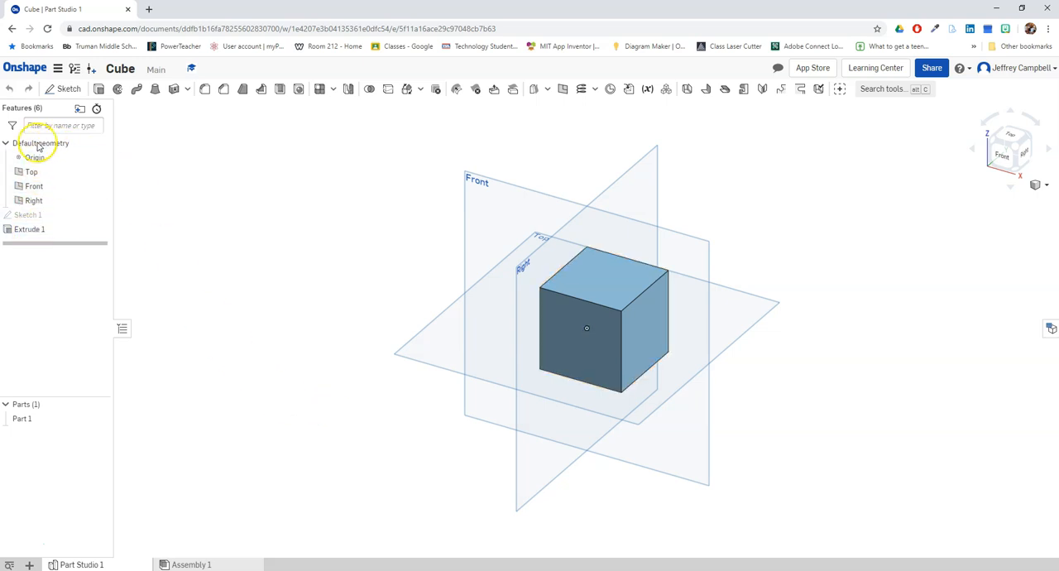
{"action": "left_click", "coordinate": [34, 230]}
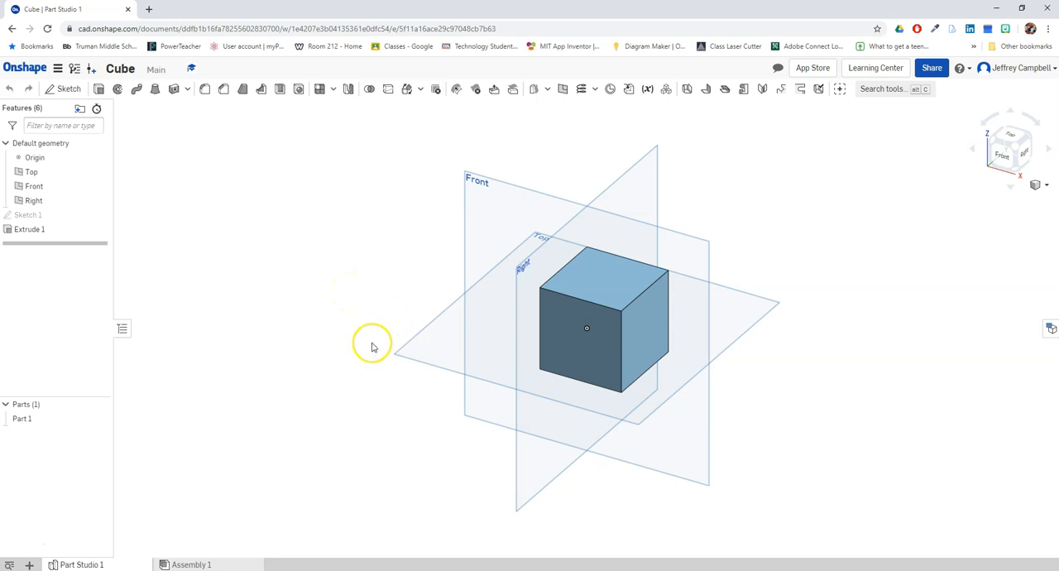
{"action": "right_click", "coordinate": [609, 295]}
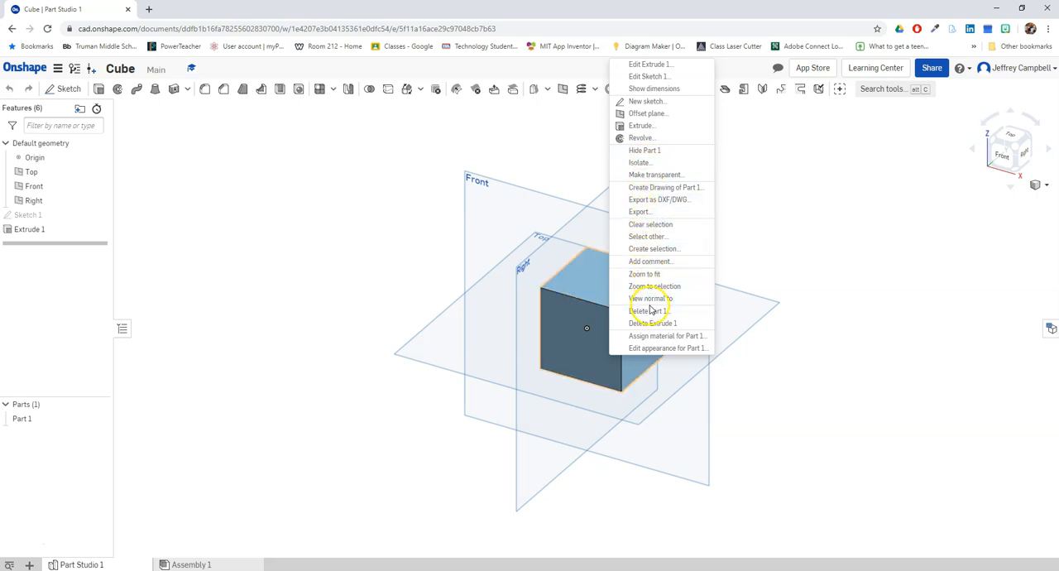
{"action": "left_click", "coordinate": [655, 348]}
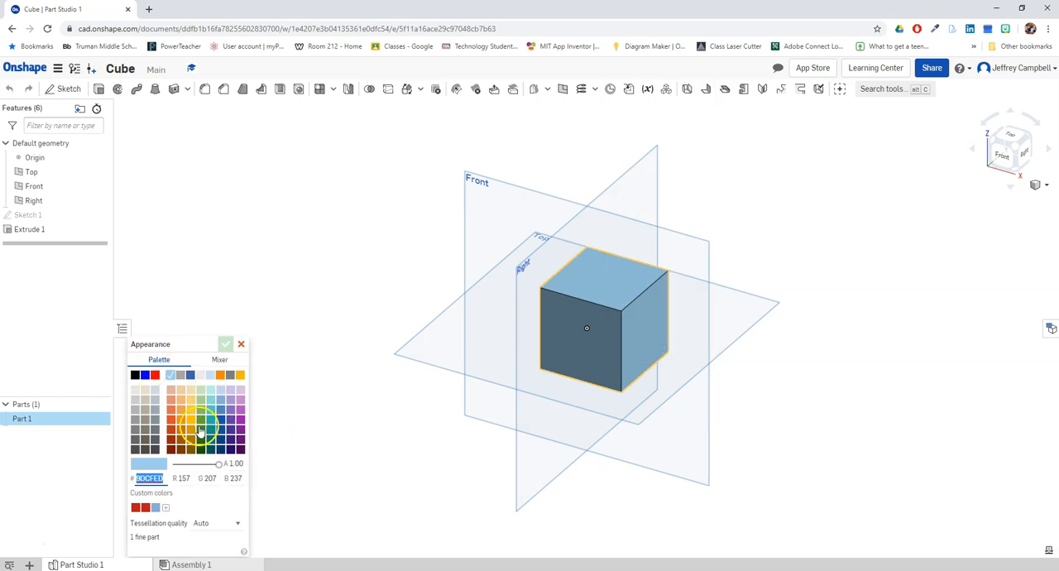
- Try several palette colours on the cube, finishing with teal 24B1A6
{"action": "left_click", "coordinate": [220, 442]}
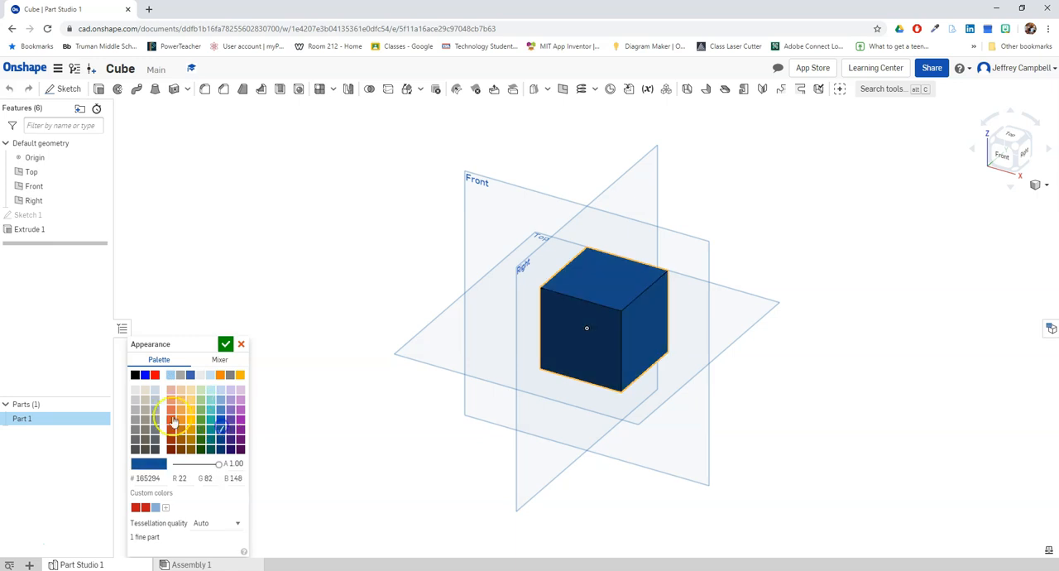
{"action": "left_click", "coordinate": [145, 410]}
{"action": "left_click", "coordinate": [202, 400]}
{"action": "left_click", "coordinate": [211, 434]}
{"action": "left_click", "coordinate": [181, 435]}
{"action": "left_click", "coordinate": [220, 399]}
{"action": "left_click", "coordinate": [182, 399]}
{"action": "left_click", "coordinate": [220, 419]}
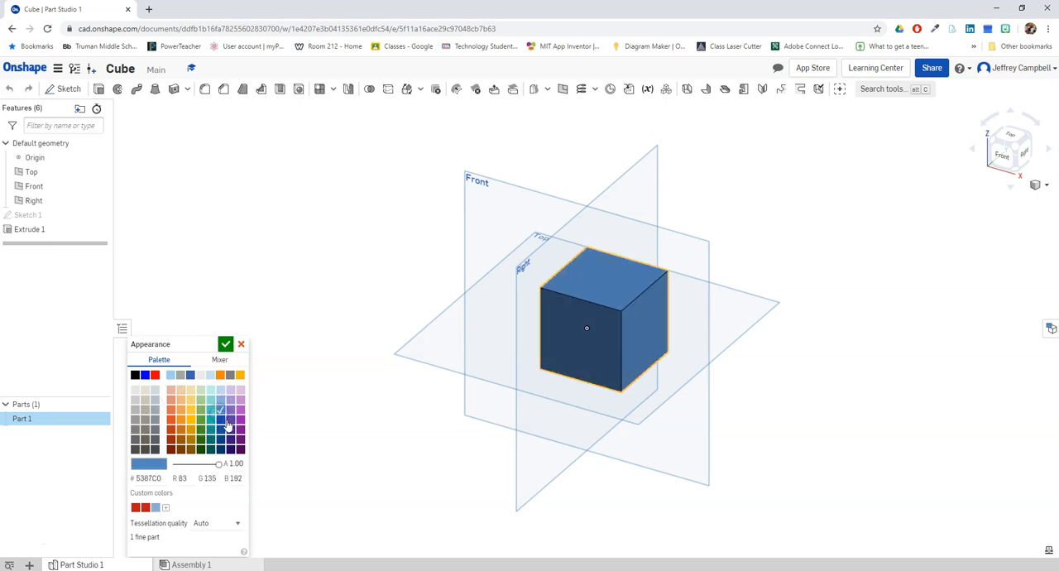
{"action": "left_click", "coordinate": [211, 420]}
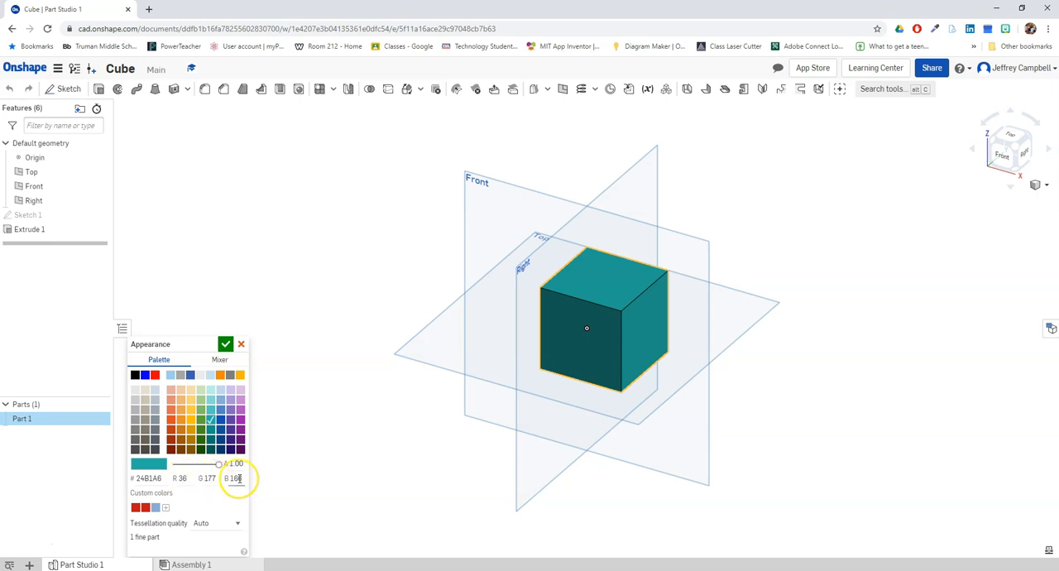
- Set the cube's colour to RGB 136, 17, 200 and keep its opacity at 1.00
{"action": "left_click", "coordinate": [142, 479]}
{"action": "left_click", "coordinate": [179, 480]}
{"action": "type", "text": "1"}
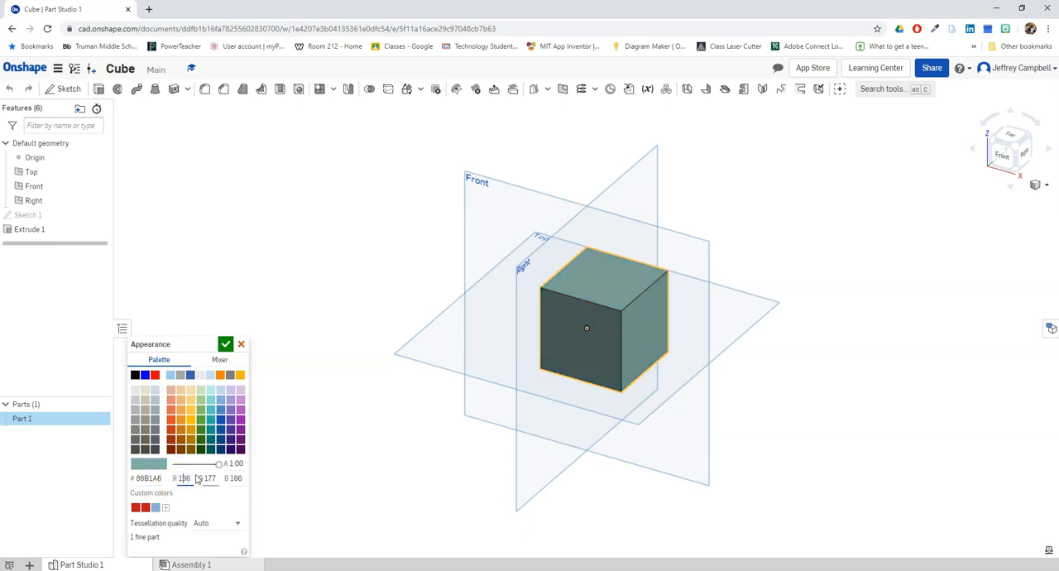
{"action": "left_click", "coordinate": [210, 478]}
{"action": "key", "text": "BackSpace"}
{"action": "left_click", "coordinate": [238, 477]}
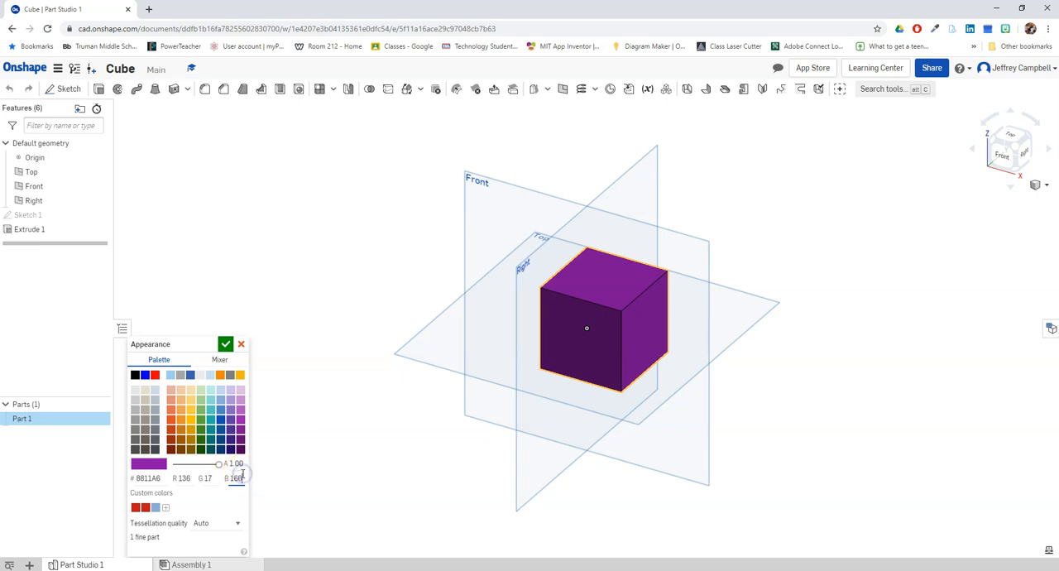
{"action": "key", "text": "BackSpace"}
{"action": "type", "text": "20"}
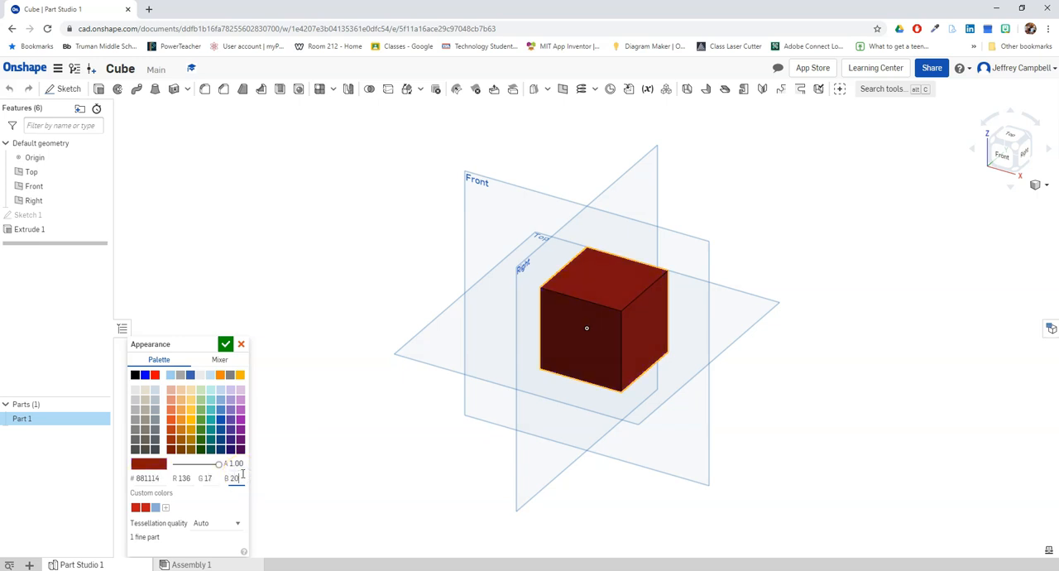
{"action": "type", "text": "0"}
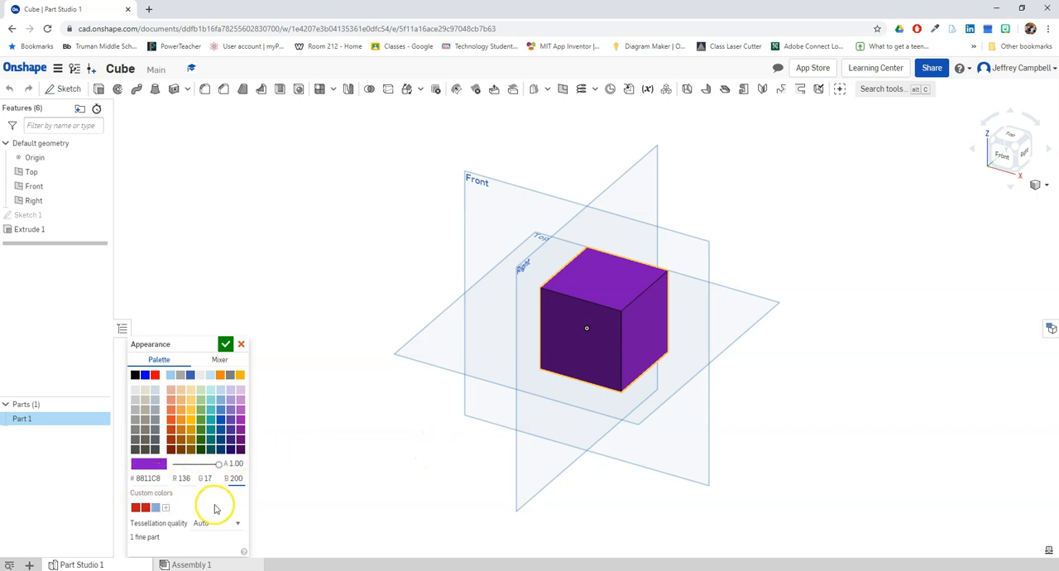
{"action": "mouse_move", "coordinate": [218, 464]}
{"action": "left_mouse_down"}
{"action": "mouse_move", "coordinate": [189, 465]}
{"action": "mouse_move", "coordinate": [234, 464]}
{"action": "left_mouse_up"}
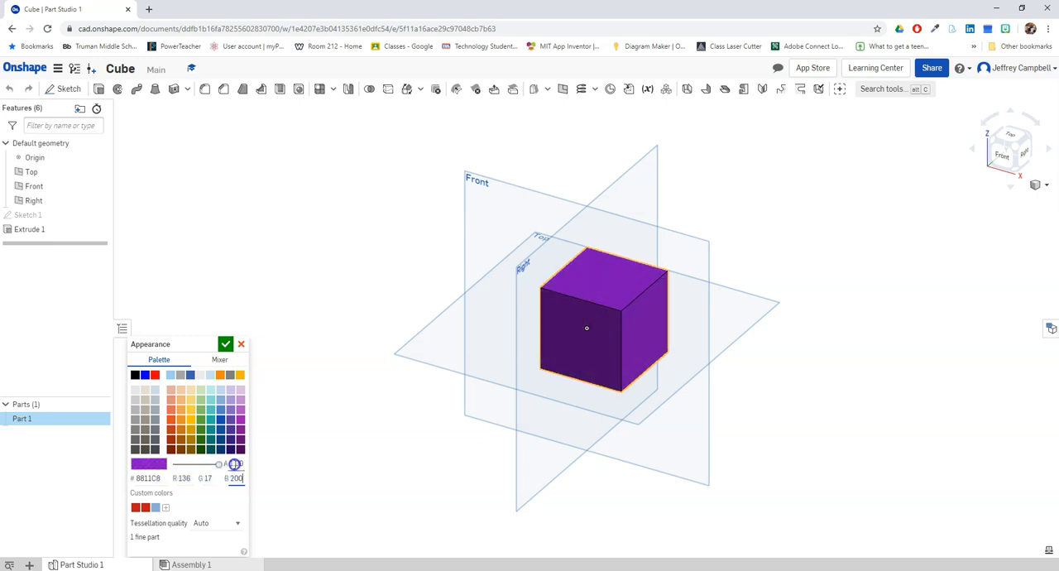
- Mix a bright blue, 01BFFF, with the colour mixer and apply it to the cube
{"action": "left_click", "coordinate": [220, 361]}
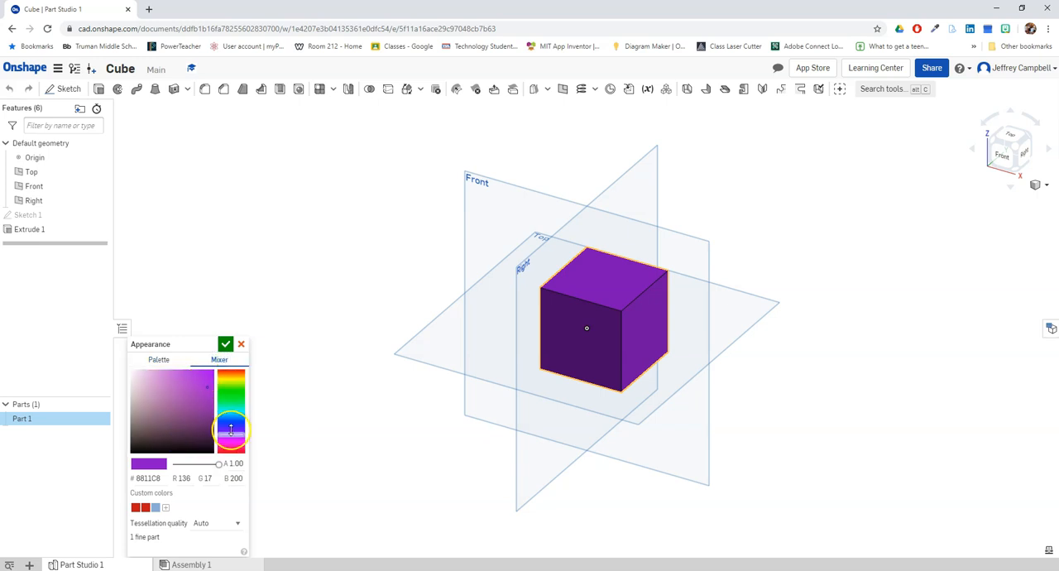
{"action": "left_click", "coordinate": [235, 432]}
{"action": "left_click_drag", "start_coordinate": [236, 432], "coordinate": [217, 373]}
{"action": "left_click", "coordinate": [204, 385]}
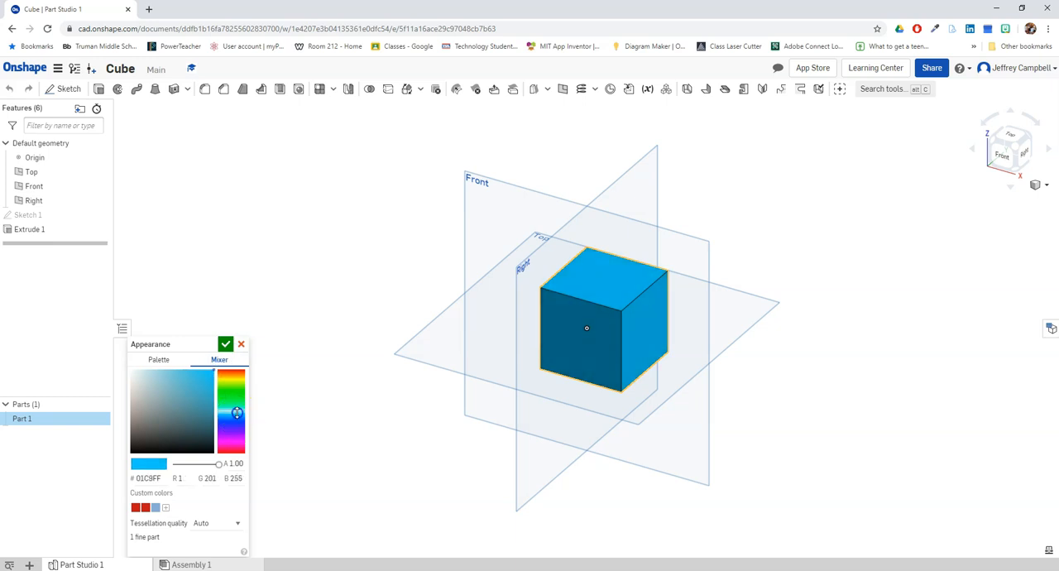
{"action": "mouse_move", "coordinate": [236, 414]}
{"action": "left_mouse_down"}
{"action": "mouse_move", "coordinate": [237, 422]}
{"action": "mouse_move", "coordinate": [238, 412]}
{"action": "left_mouse_up"}
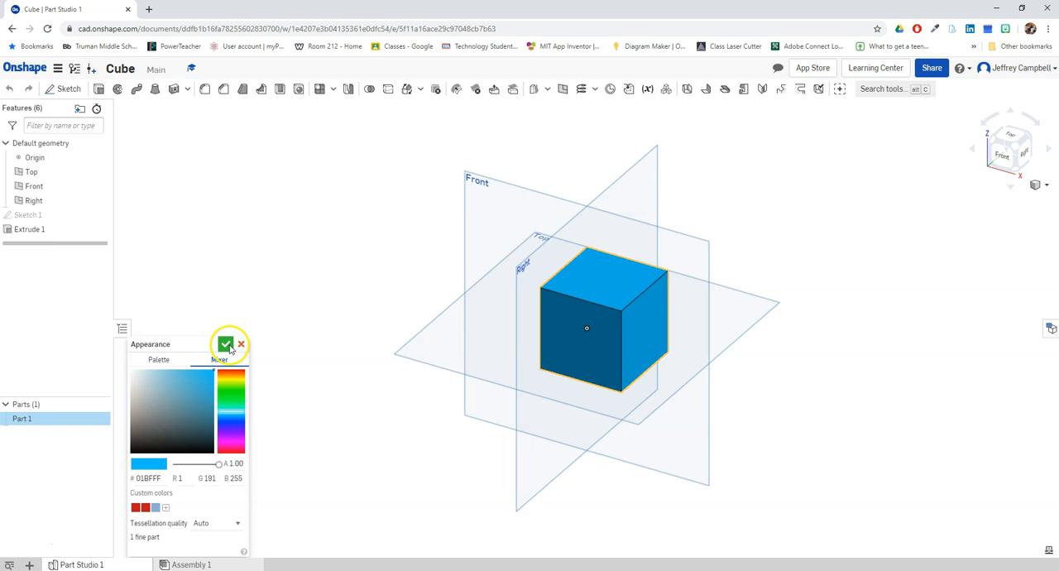
{"action": "left_click", "coordinate": [226, 345]}
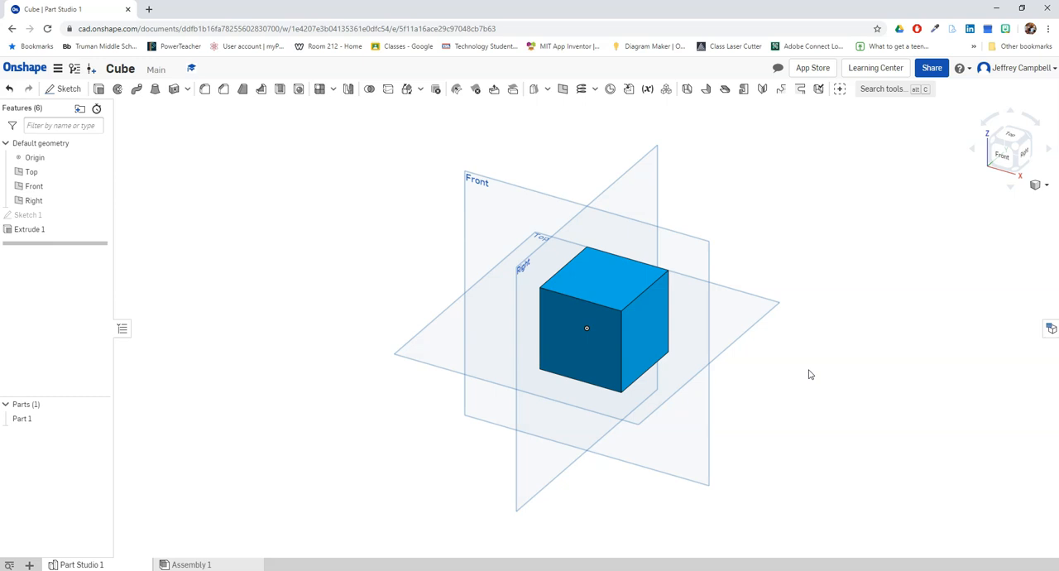
- Try assigning Glass from the Onshape Material Library as the material of Part 1
{"action": "left_click", "coordinate": [556, 287]}
{"action": "right_click", "coordinate": [611, 290]}
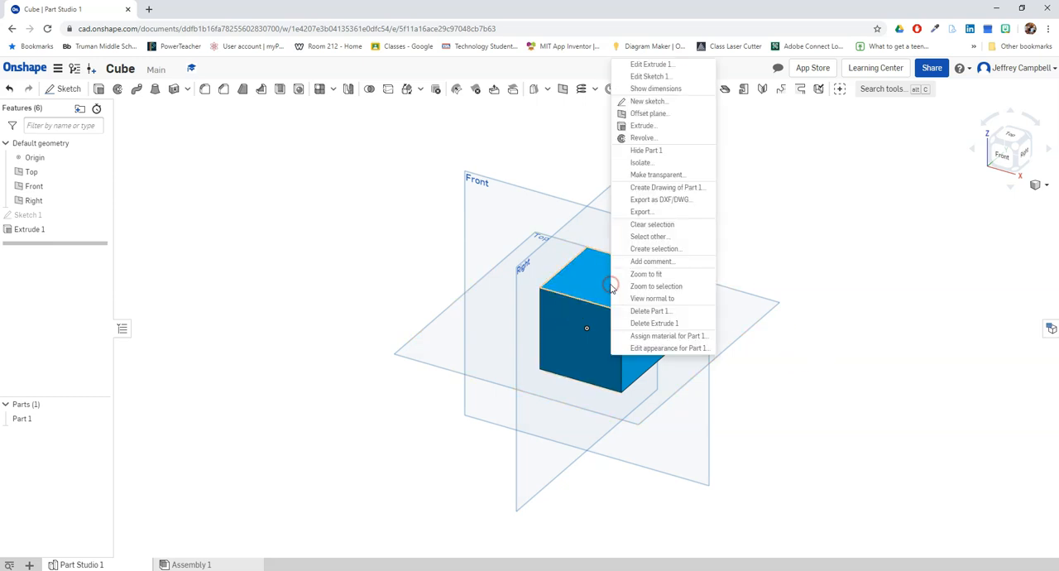
{"action": "left_click", "coordinate": [645, 335]}
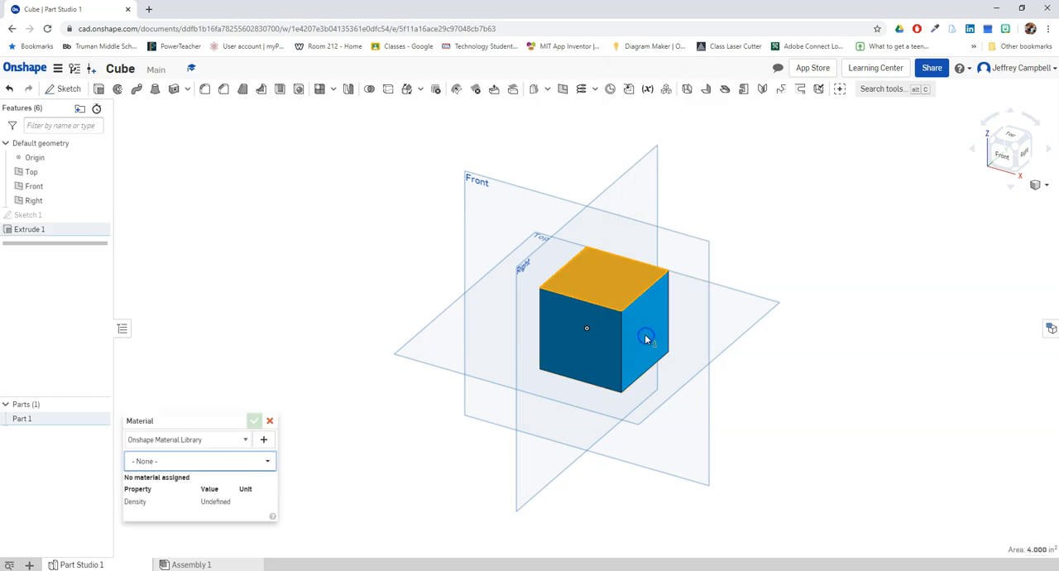
{"action": "left_click", "coordinate": [267, 461]}
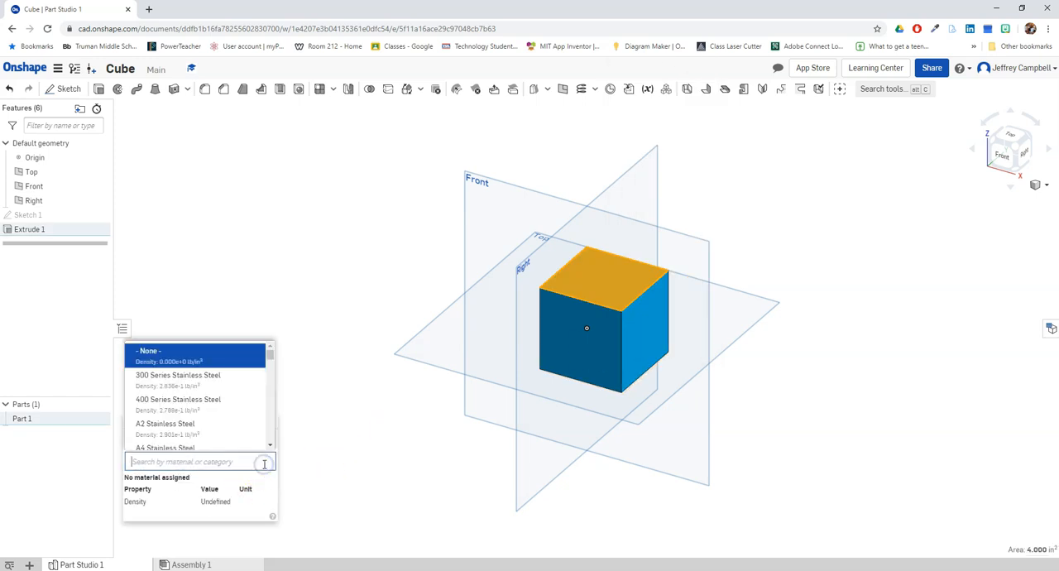
{"action": "scroll", "coordinate": [197, 407], "scroll_direction": "down", "scroll_amount": 8}
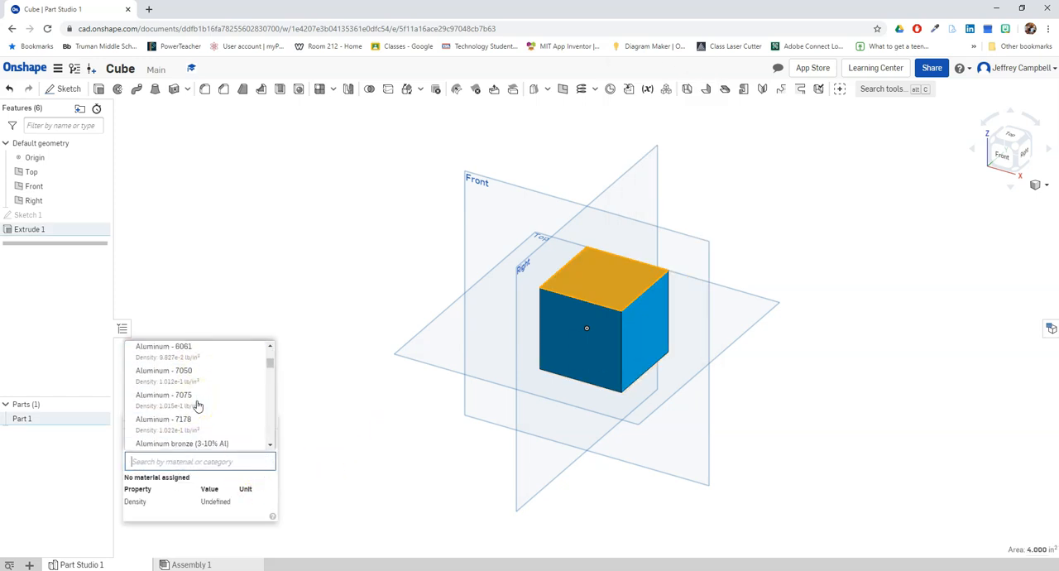
{"action": "scroll", "coordinate": [197, 407], "scroll_direction": "down", "scroll_amount": 3}
{"action": "left_click", "coordinate": [211, 420]}
{"action": "left_click_drag", "start_coordinate": [269, 357], "coordinate": [272, 386]}
{"action": "left_click", "coordinate": [164, 369]}
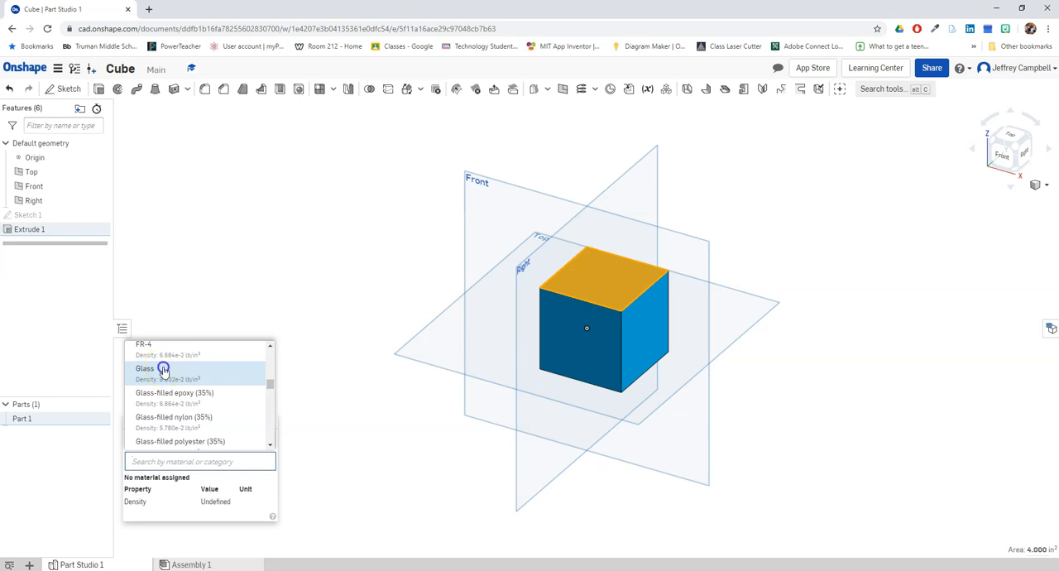
- Switch the material selection to Lead, discard the material assignment and clear the face selection
{"action": "left_click", "coordinate": [267, 461]}
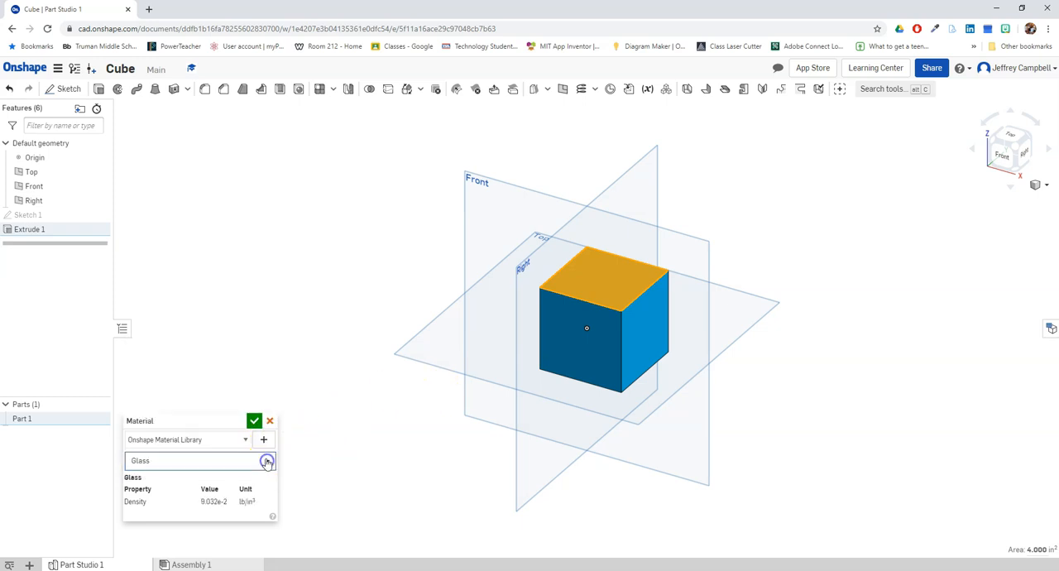
{"action": "scroll", "coordinate": [246, 414], "scroll_direction": "down", "scroll_amount": 4}
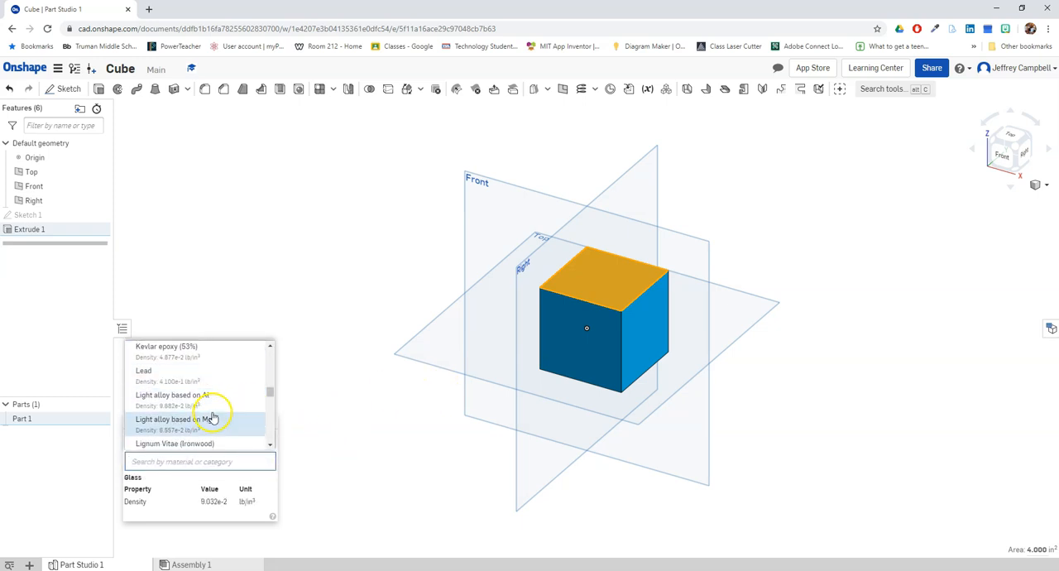
{"action": "scroll", "coordinate": [201, 411], "scroll_direction": "down", "scroll_amount": 2}
{"action": "scroll", "coordinate": [196, 405], "scroll_direction": "up", "scroll_amount": 2}
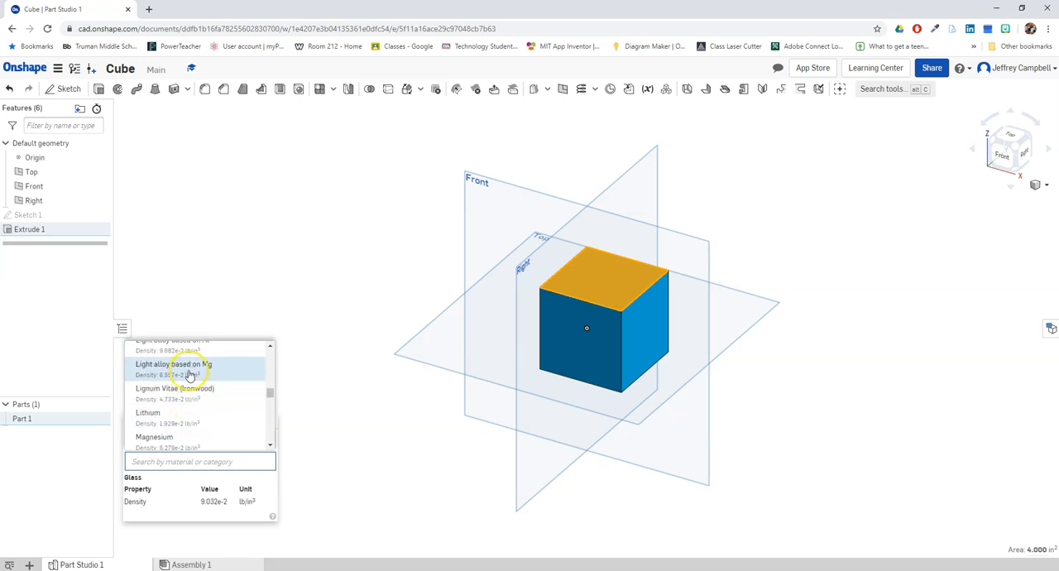
{"action": "left_click", "coordinate": [175, 375]}
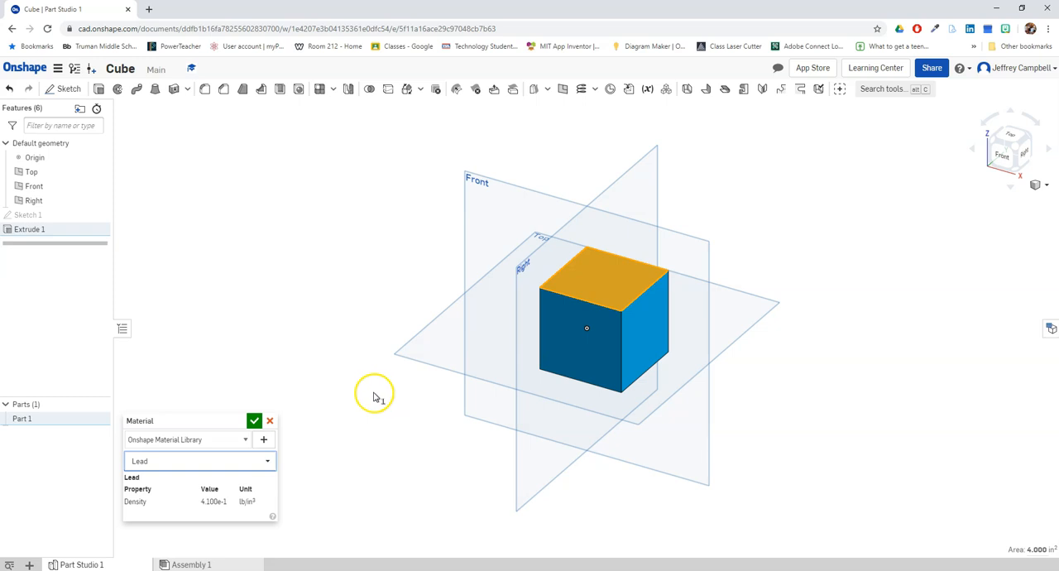
{"action": "left_click", "coordinate": [271, 422]}
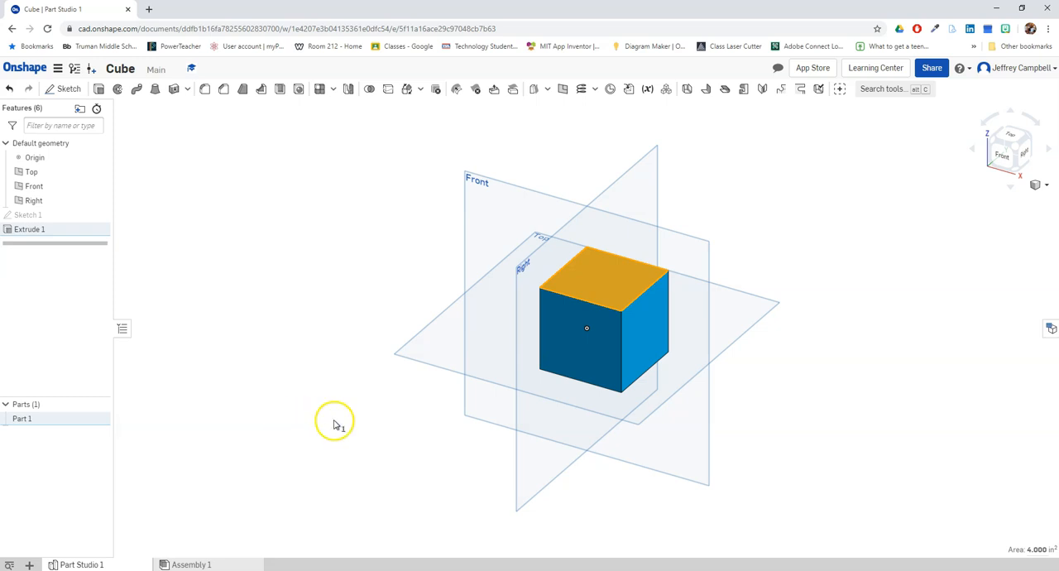
{"action": "left_click", "coordinate": [376, 418]}
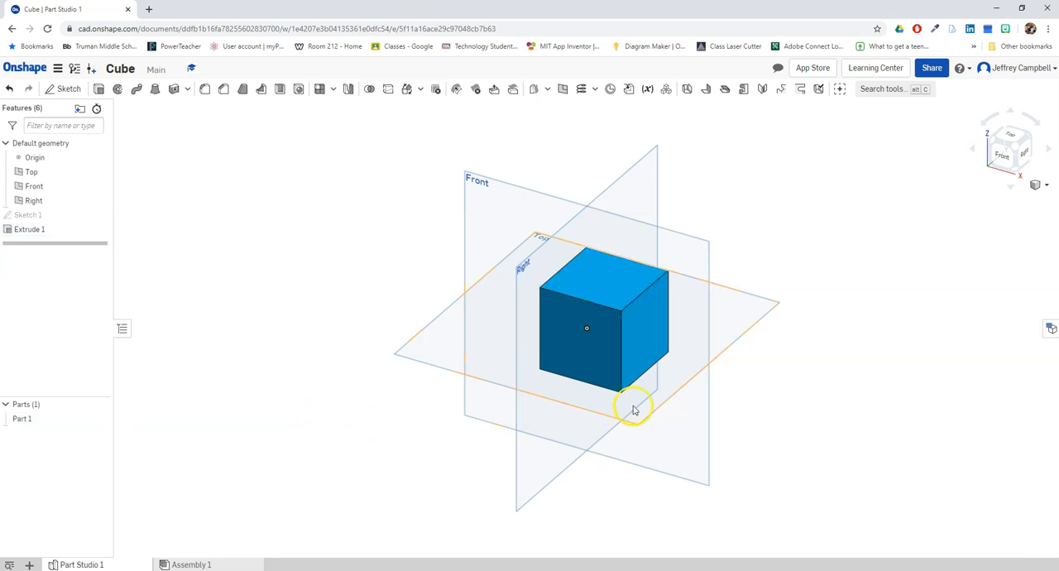
{"action": "right_click", "coordinate": [615, 303]}
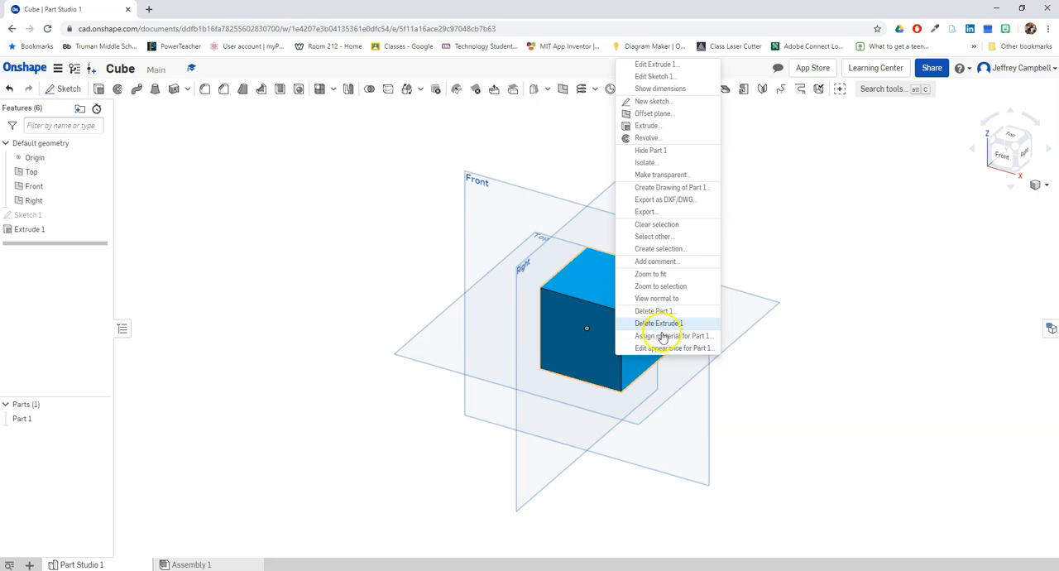
{"action": "left_click", "coordinate": [772, 375]}
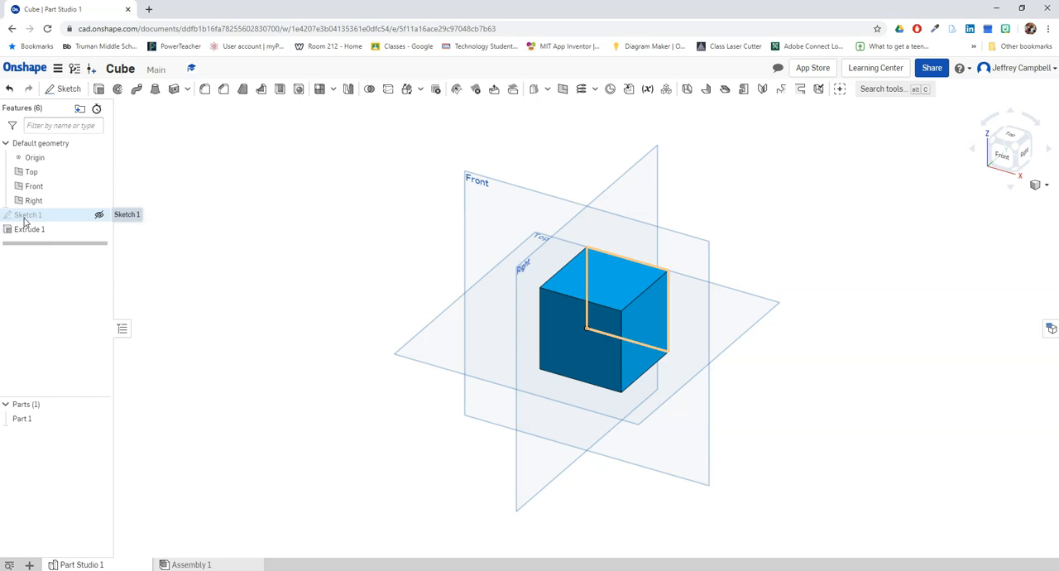
- Open Sketch 1, the cube's base profile, for editing
{"action": "right_click", "coordinate": [25, 220]}
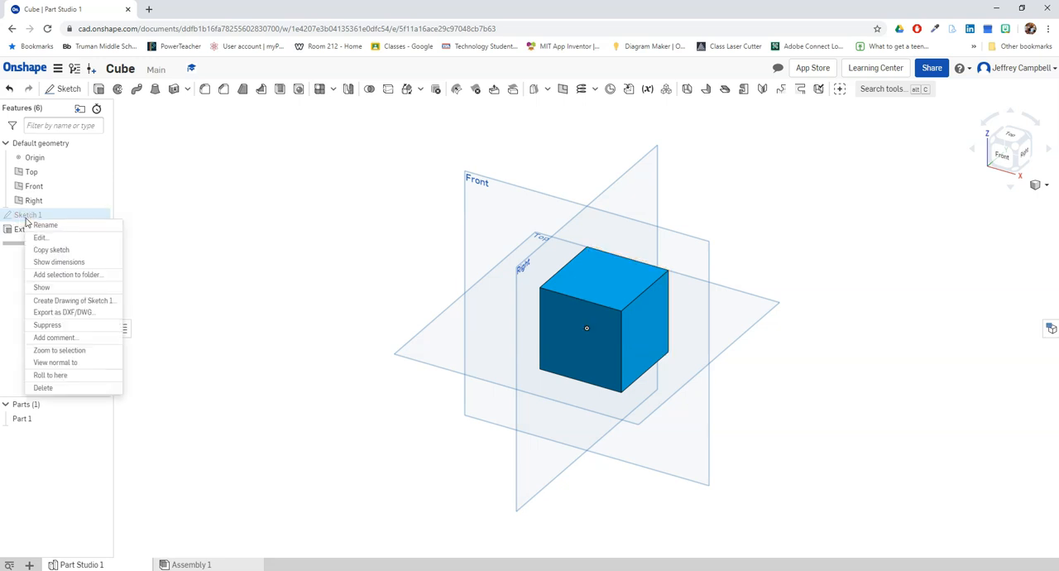
{"action": "left_click", "coordinate": [60, 241]}
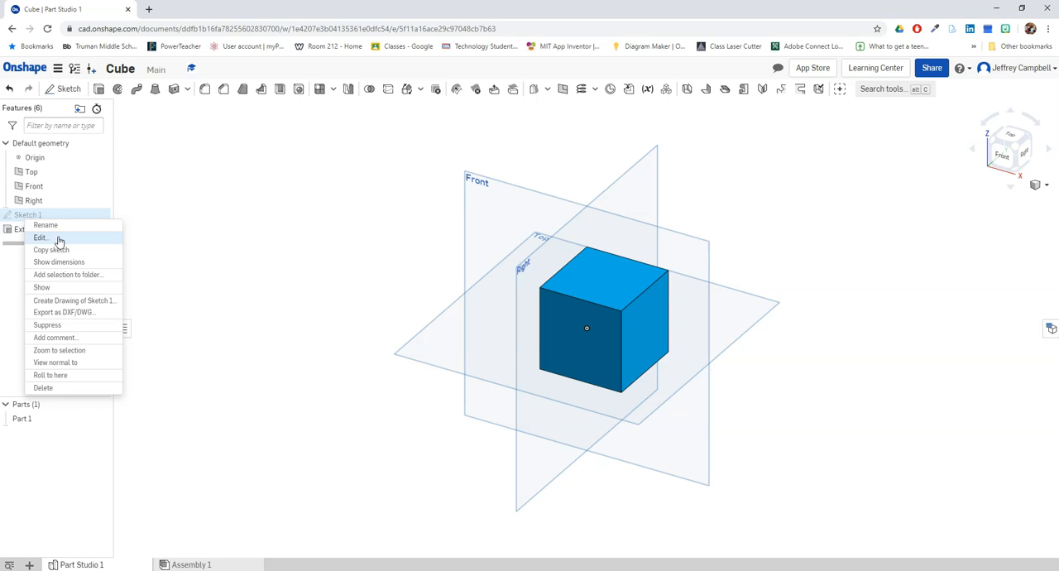
{"action": "left_click", "coordinate": [59, 239]}
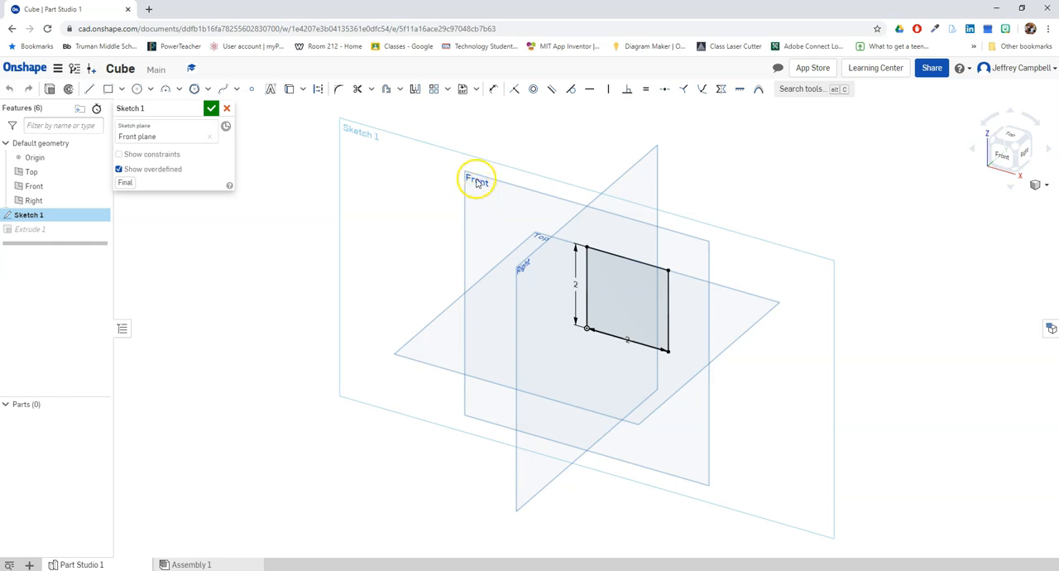
- Move the square's width dimension below its bottom edge and set the height dimension to 1 in
{"action": "scroll", "coordinate": [670, 346], "scroll_direction": "up", "scroll_amount": 5}
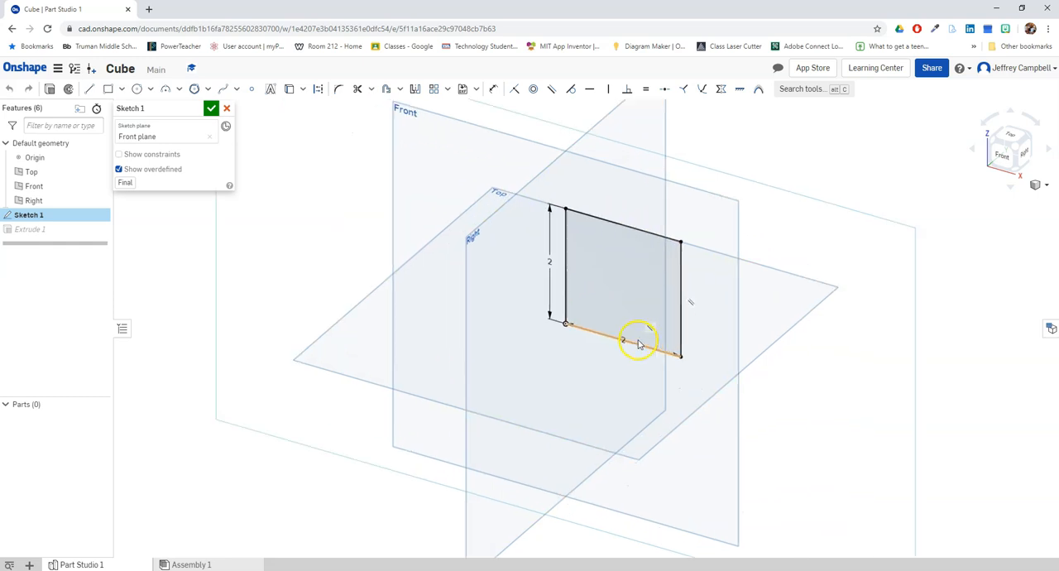
{"action": "left_click_drag", "start_coordinate": [616, 339], "coordinate": [611, 371]}
{"action": "left_click", "coordinate": [884, 308]}
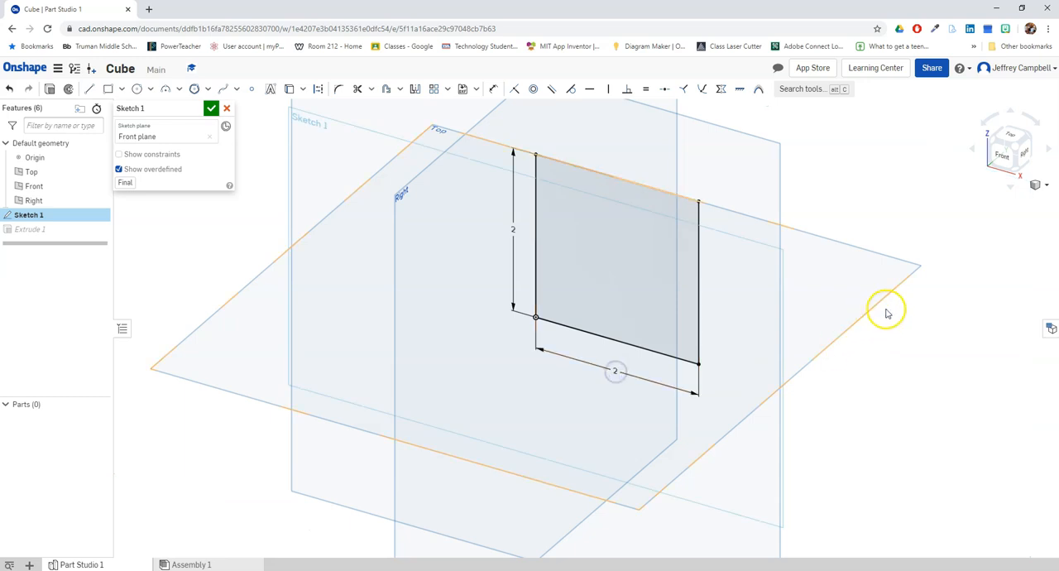
{"action": "left_click", "coordinate": [514, 230]}
{"action": "key", "text": "Return"}
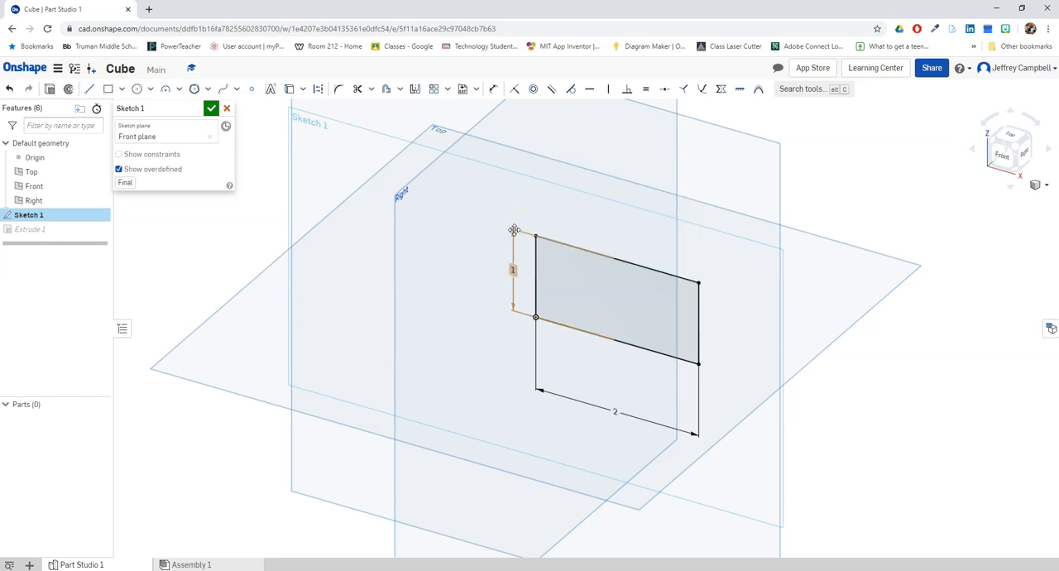
- Set the square's width dimension to 1 in and finish editing Sketch 1
{"action": "left_click", "coordinate": [613, 410]}
{"action": "type", "text": "1"}
{"action": "key", "text": "Return"}
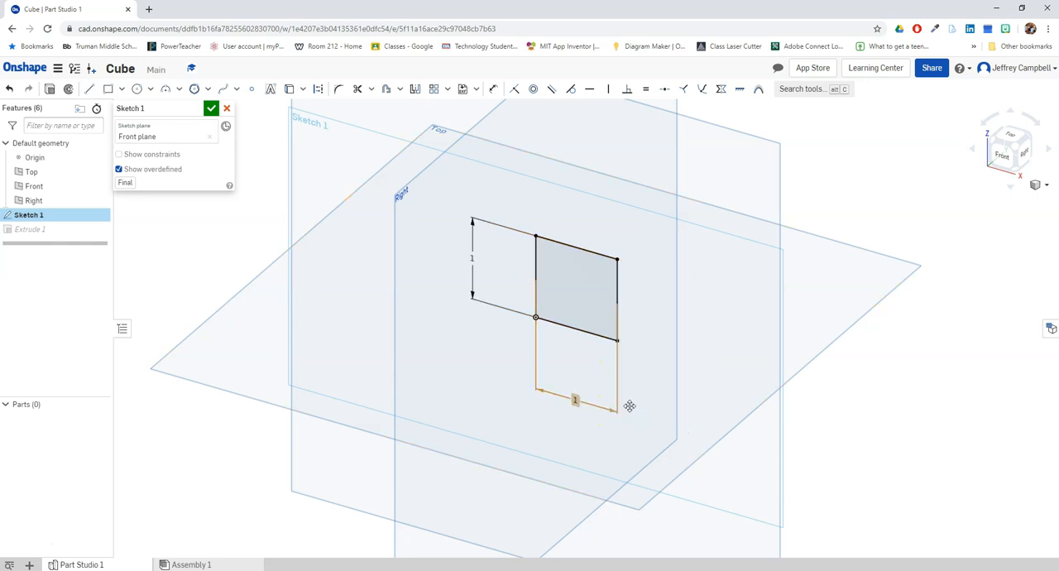
{"action": "left_click", "coordinate": [211, 108]}
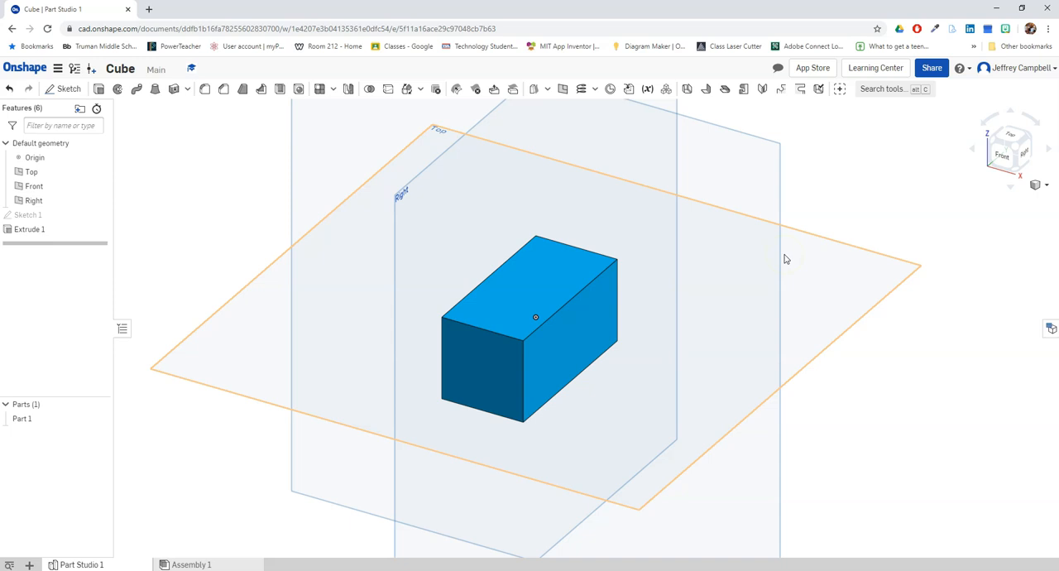
- Edit Extrude 1 so its blind depth is 1 in and accept the change
{"action": "right_click", "coordinate": [35, 233]}
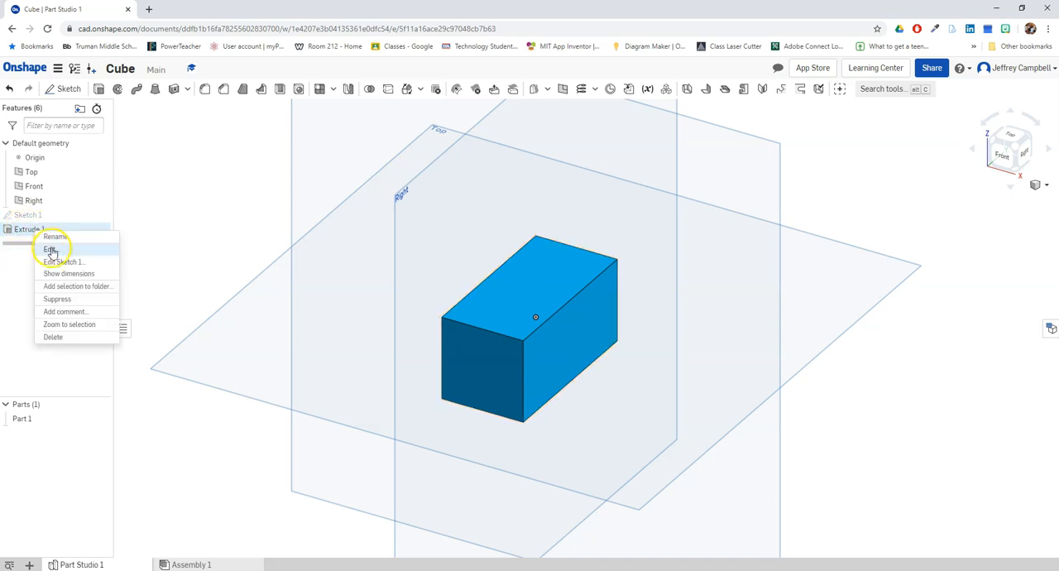
{"action": "left_click", "coordinate": [49, 249]}
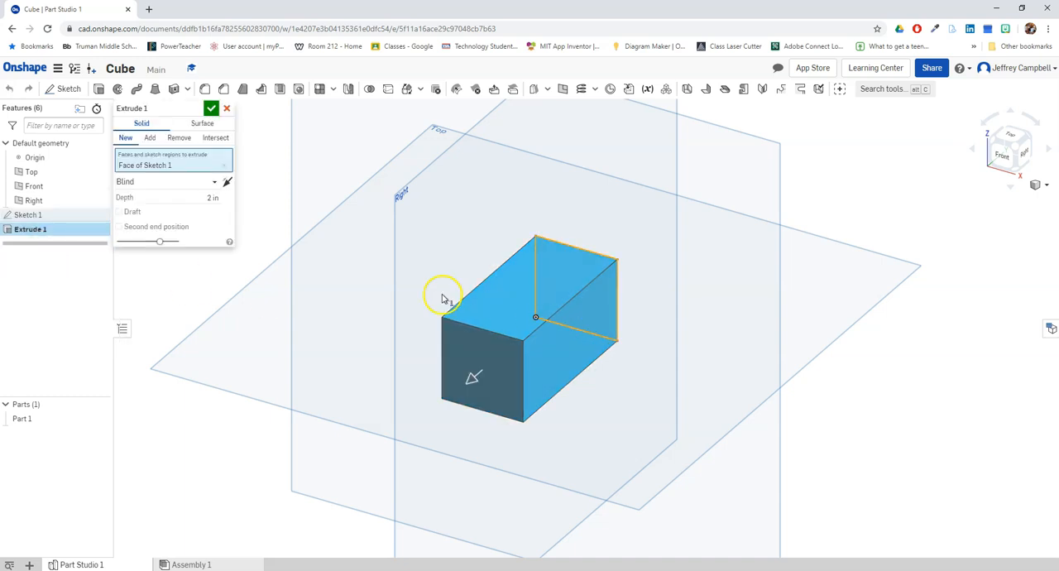
{"action": "left_click", "coordinate": [213, 199]}
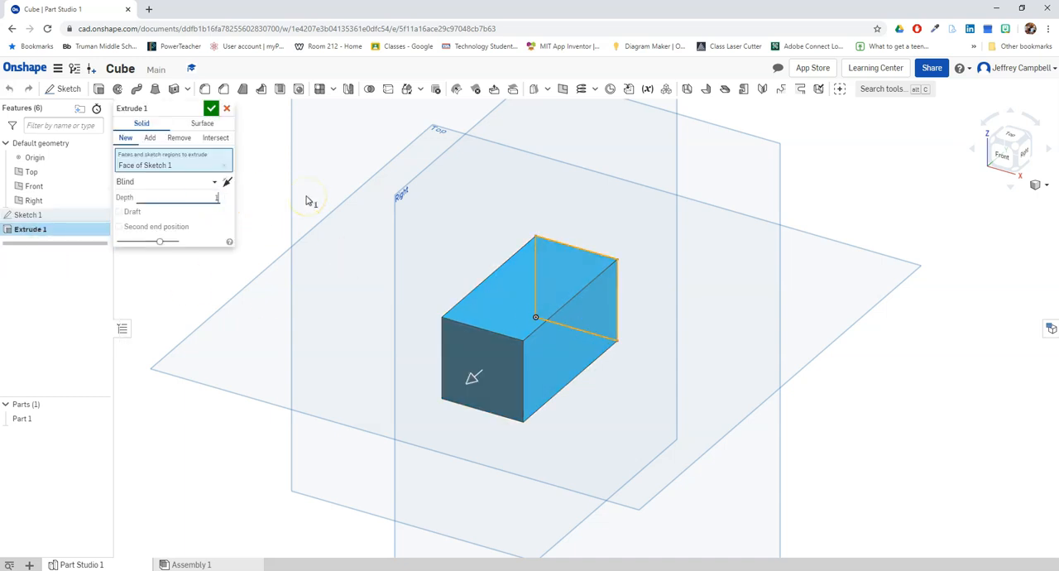
{"action": "type", "text": "1"}
{"action": "left_click", "coordinate": [212, 108]}
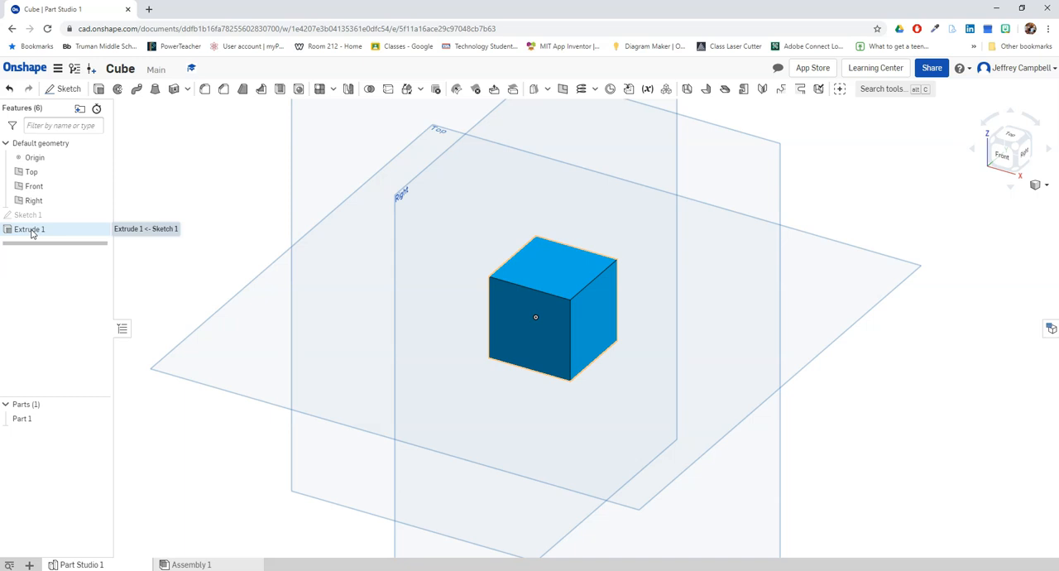
{"action": "left_click", "coordinate": [847, 403]}
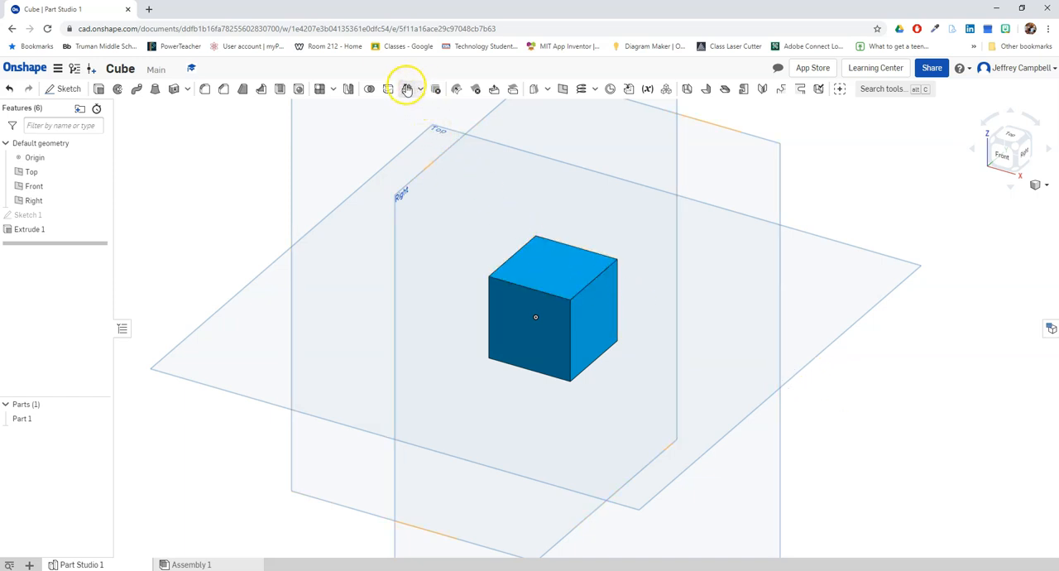
- Start a Transform feature of type Scale with uniform scaling enabled
{"action": "left_click", "coordinate": [409, 91]}
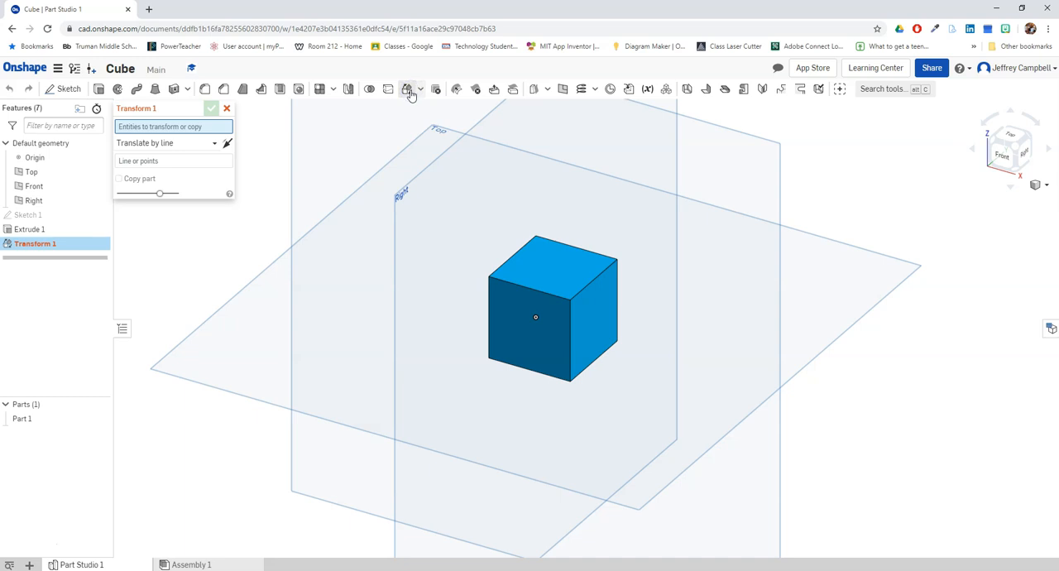
{"action": "left_click", "coordinate": [196, 162]}
{"action": "left_click", "coordinate": [180, 142]}
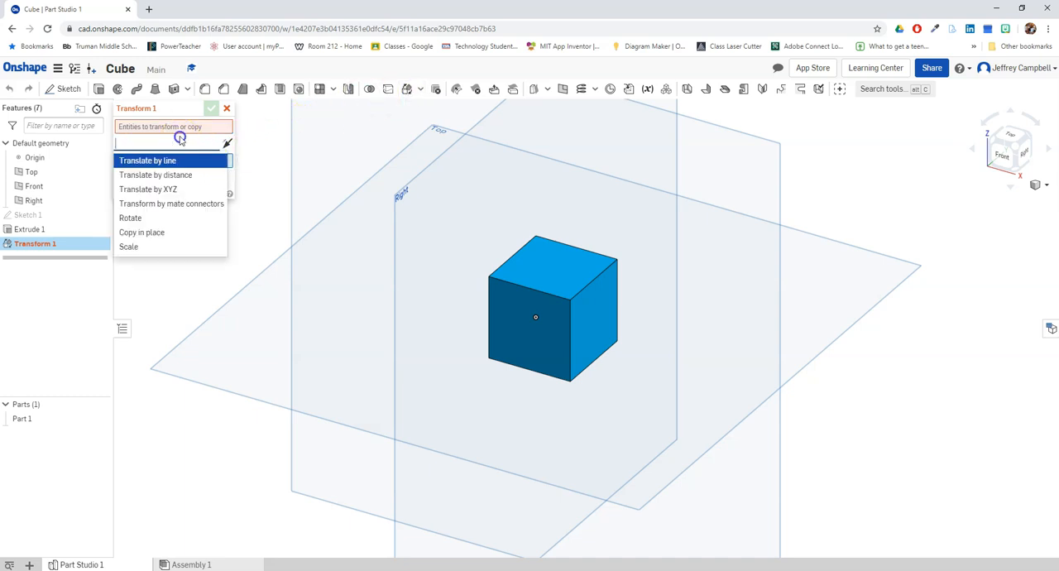
{"action": "left_click", "coordinate": [134, 247]}
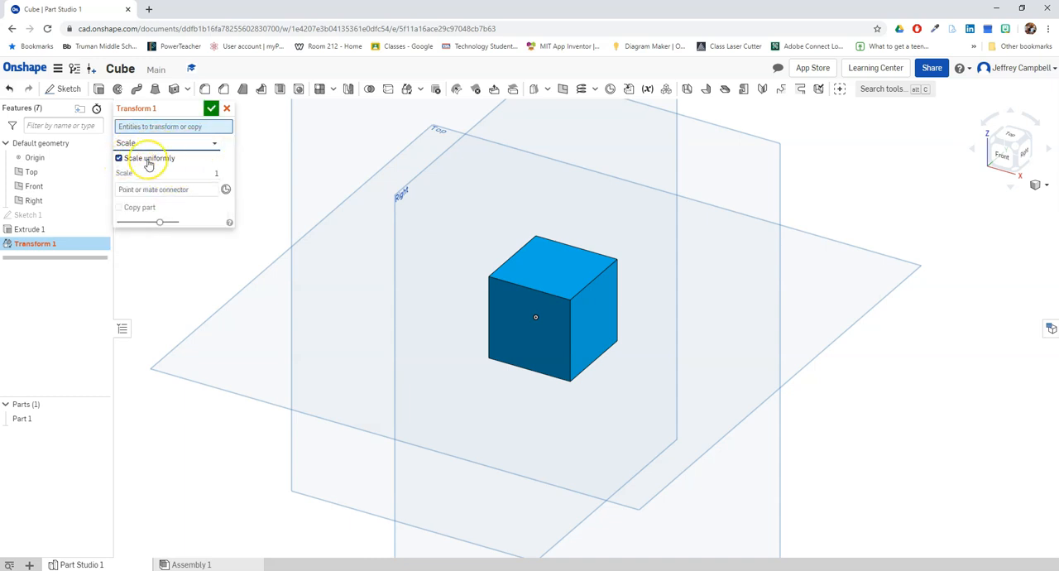
{"action": "left_click", "coordinate": [119, 158]}
{"action": "left_click", "coordinate": [119, 158]}
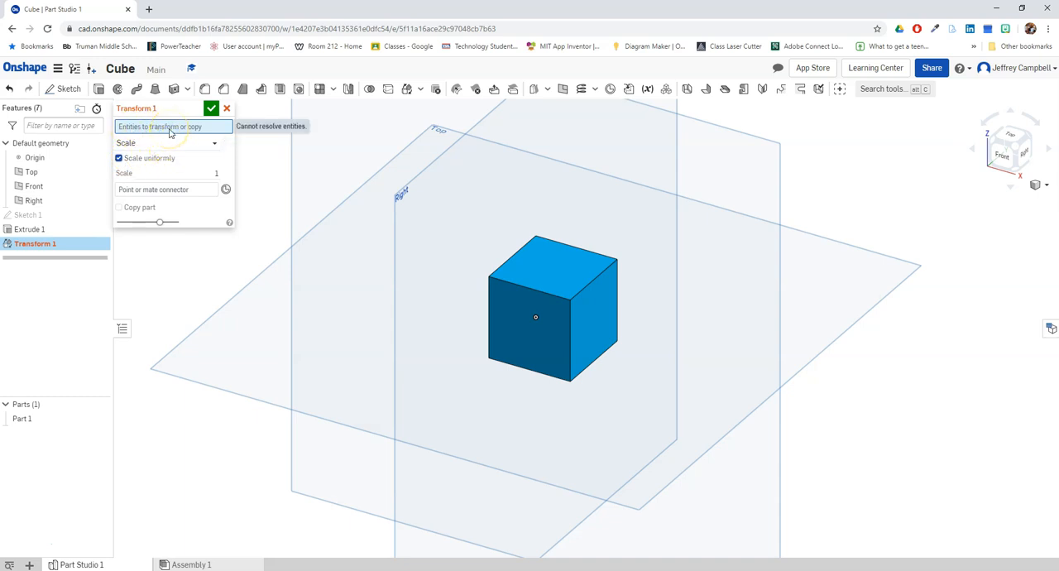
- Scale Part 1 uniformly by 2 about a mate connector at the cube's front upper corner shared with the right face
{"action": "left_click", "coordinate": [554, 280]}
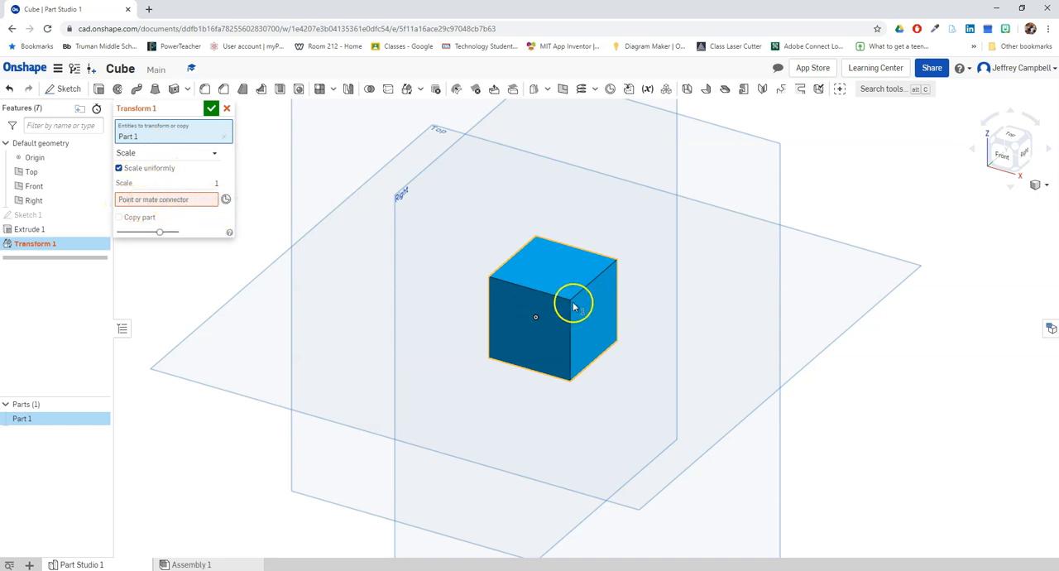
{"action": "left_click", "coordinate": [225, 200]}
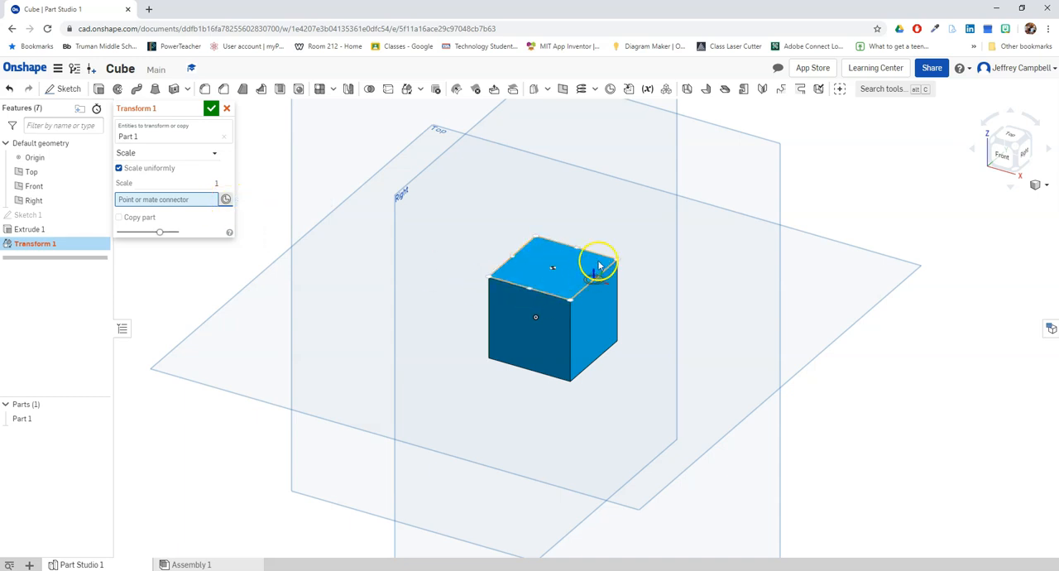
{"action": "left_click", "coordinate": [571, 301]}
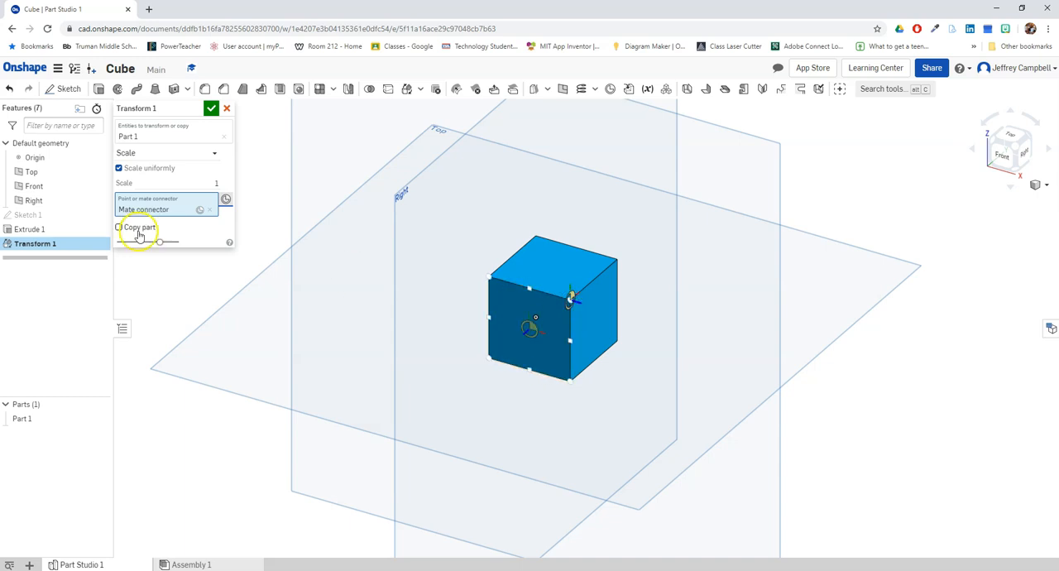
{"action": "left_click", "coordinate": [213, 181]}
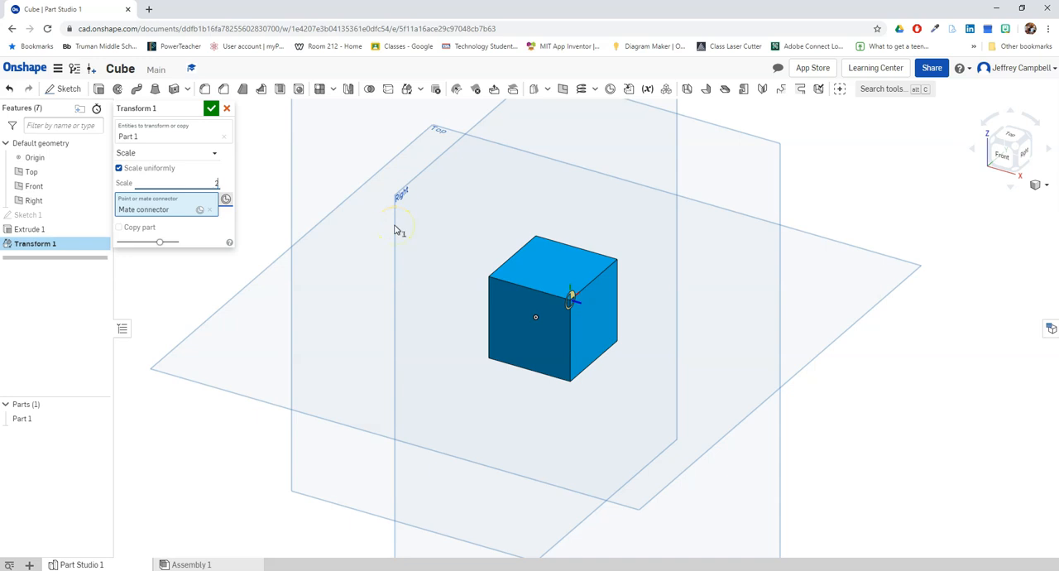
{"action": "type", "text": "2"}
{"action": "key", "text": "Return"}
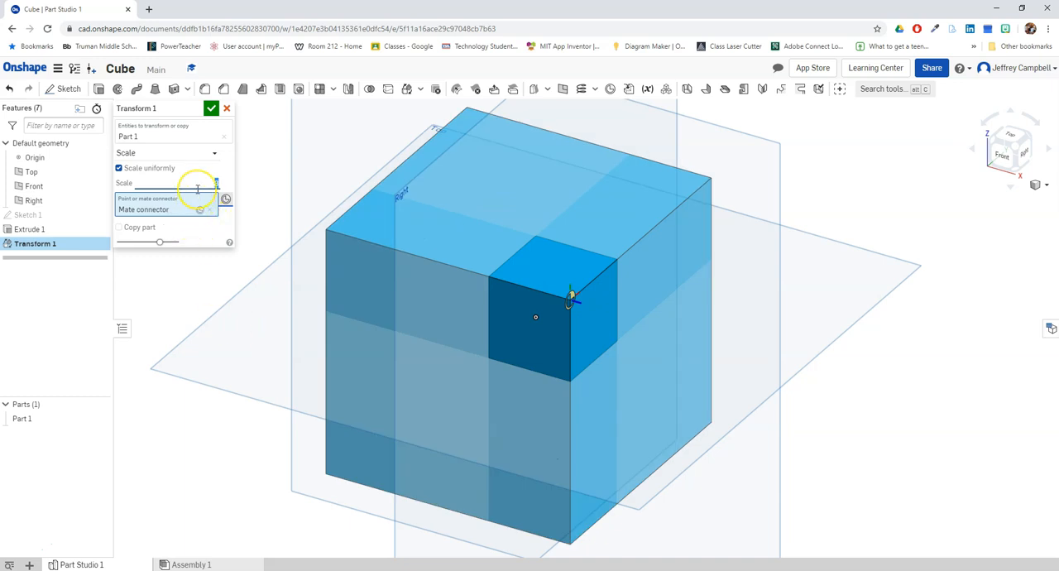
- Try a uniform scale factor of 10, then return the factor to 2
{"action": "key", "text": "Return"}
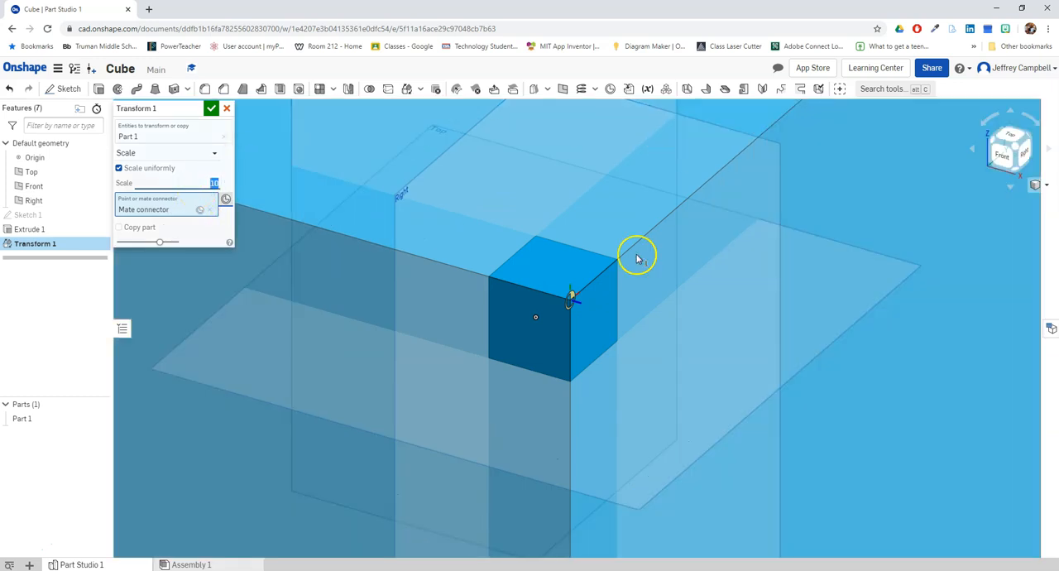
{"action": "scroll", "coordinate": [636, 269], "scroll_direction": "down", "scroll_amount": 4}
{"action": "scroll", "coordinate": [619, 331], "scroll_direction": "down", "scroll_amount": 3}
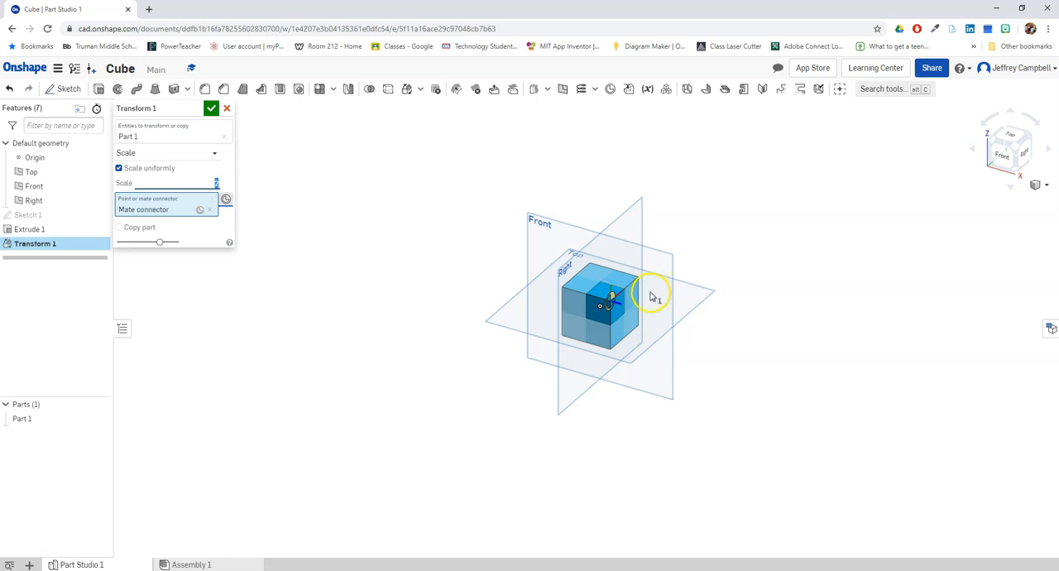
{"action": "scroll", "coordinate": [633, 301], "scroll_direction": "up", "scroll_amount": 5}
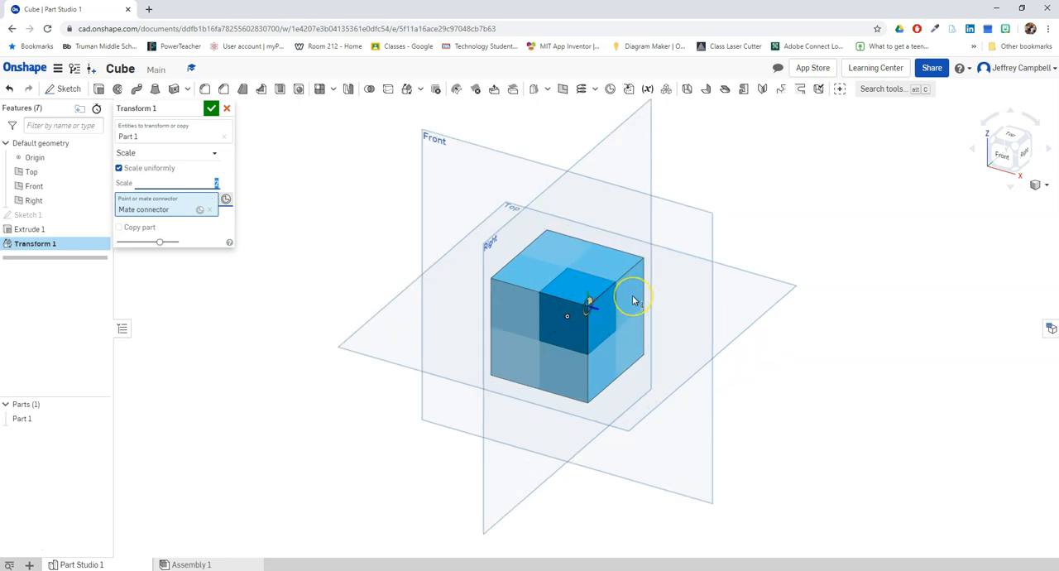
- Try non-uniform scaling with X, Y and Z scales of 2, then switch back to uniform scaling
{"action": "left_click", "coordinate": [120, 168]}
{"action": "left_click", "coordinate": [207, 184]}
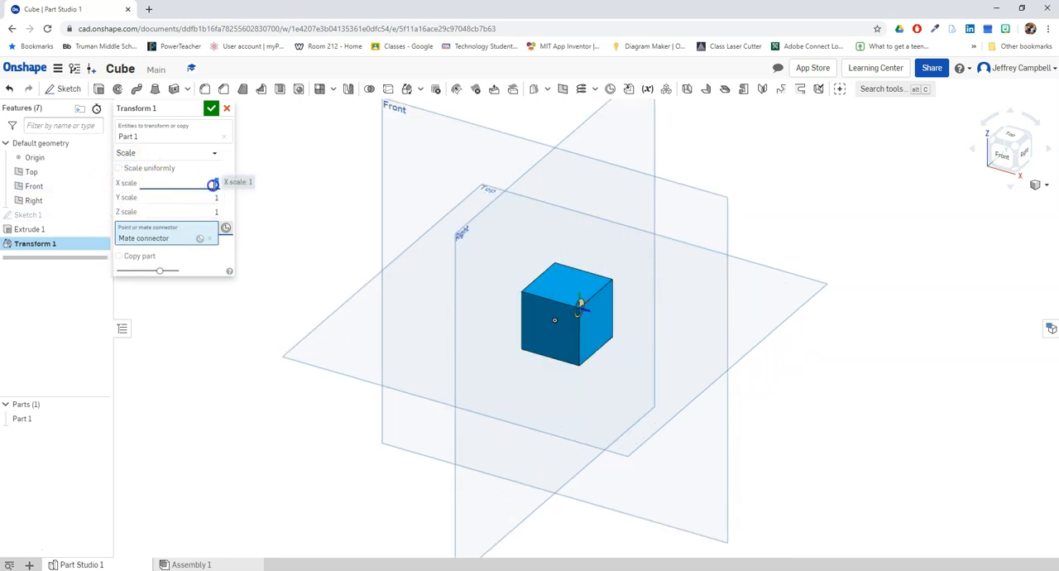
{"action": "type", "text": "2"}
{"action": "left_click", "coordinate": [214, 211]}
{"action": "type", "text": "2"}
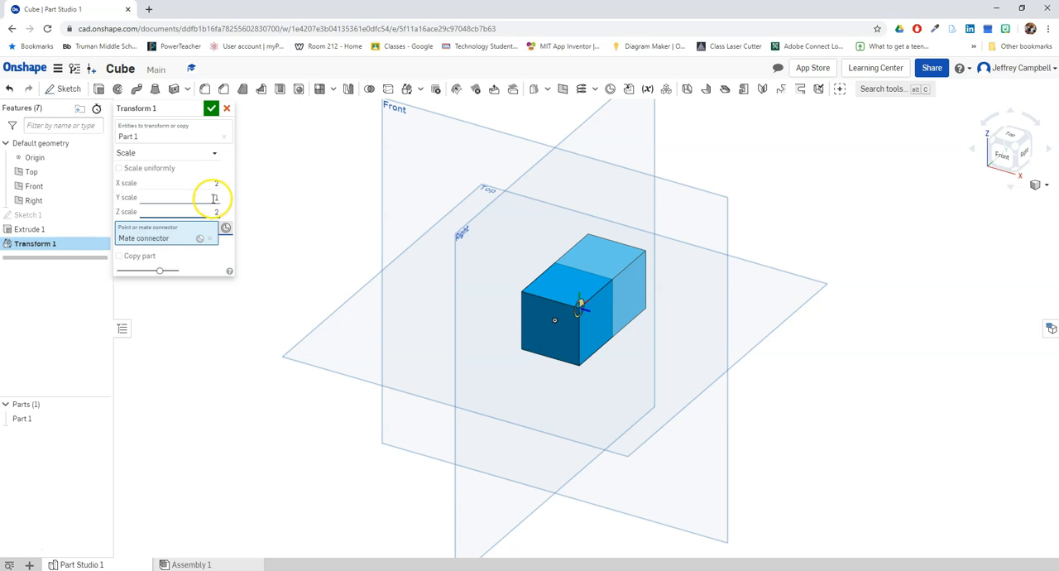
{"action": "left_click", "coordinate": [213, 199]}
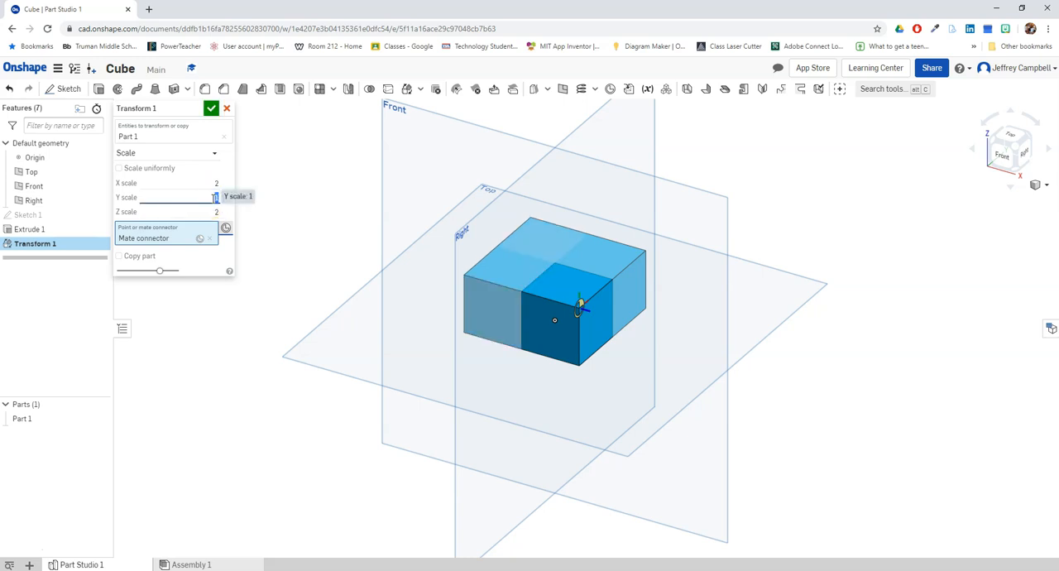
{"action": "type", "text": "2"}
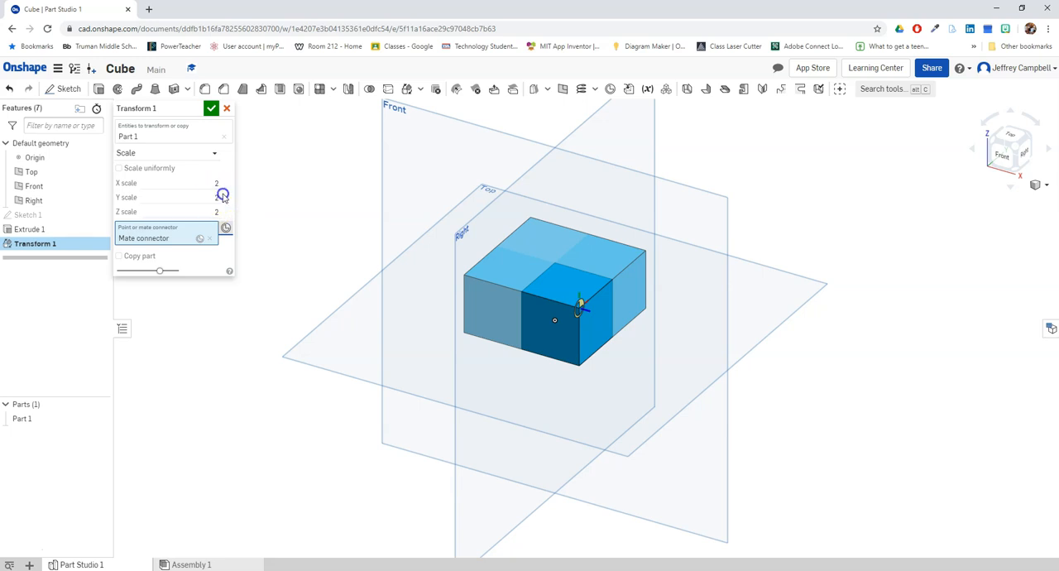
{"action": "left_click", "coordinate": [118, 168]}
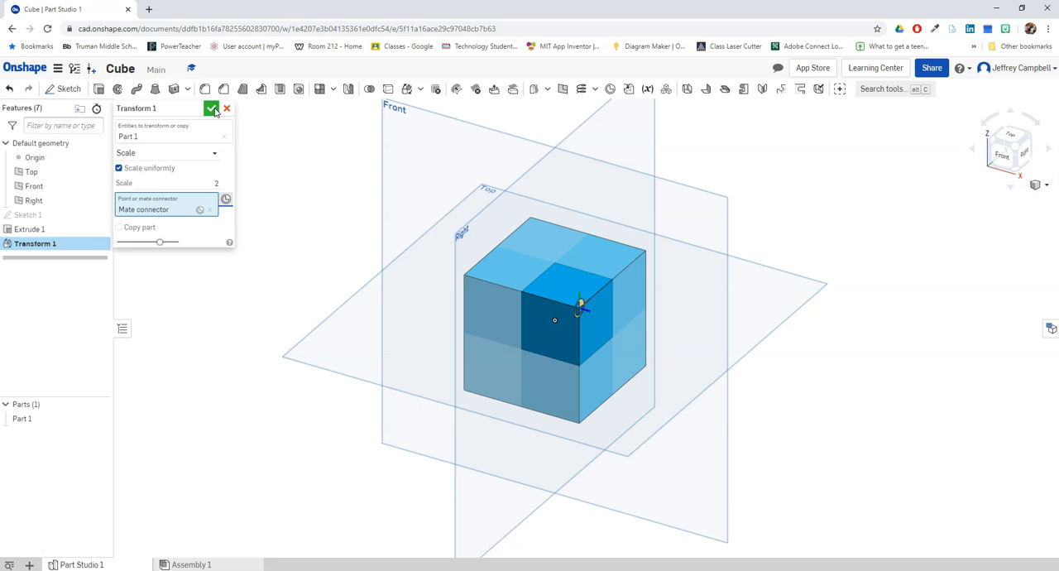
- Apply the uniform scale transform to the cube and leave the part unselected
{"action": "left_click", "coordinate": [211, 109]}
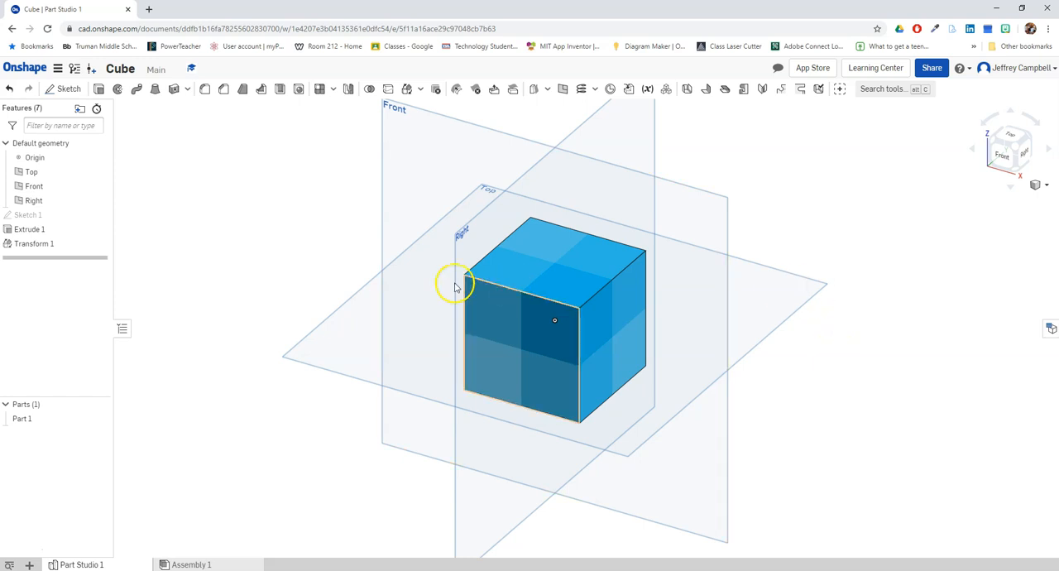
{"action": "right_click", "coordinate": [549, 277]}
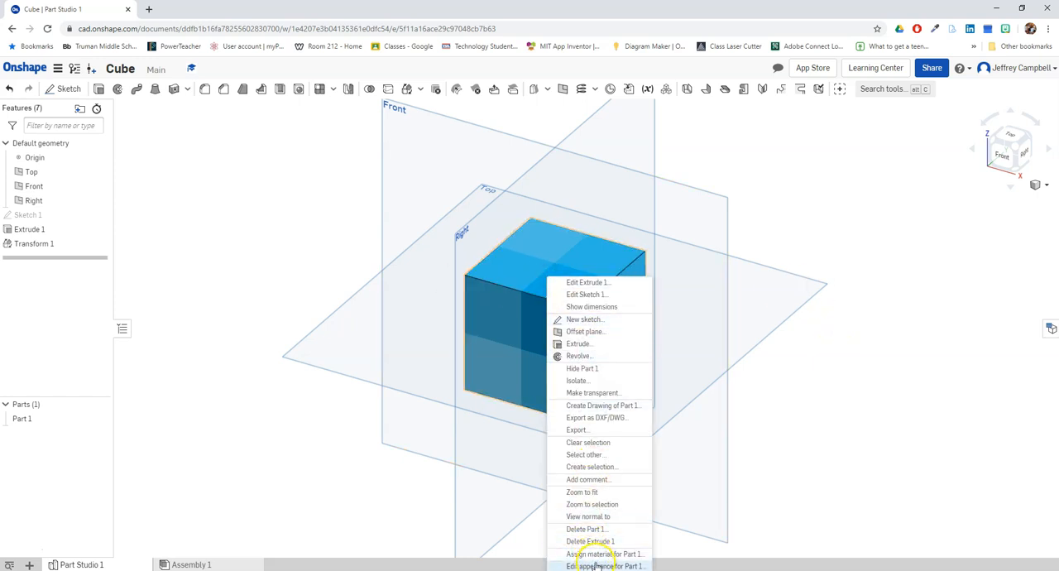
{"action": "left_click", "coordinate": [827, 434]}
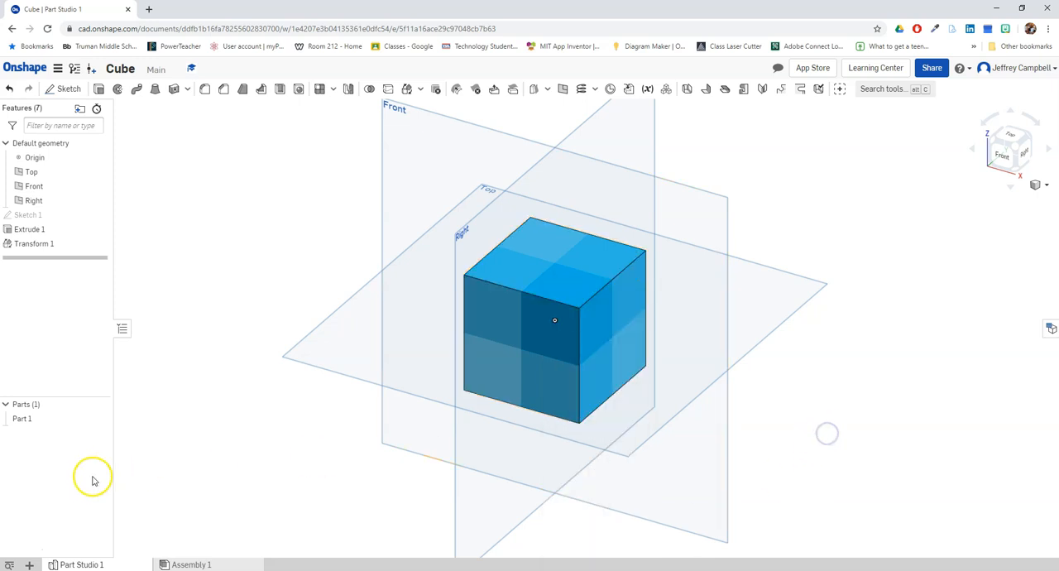